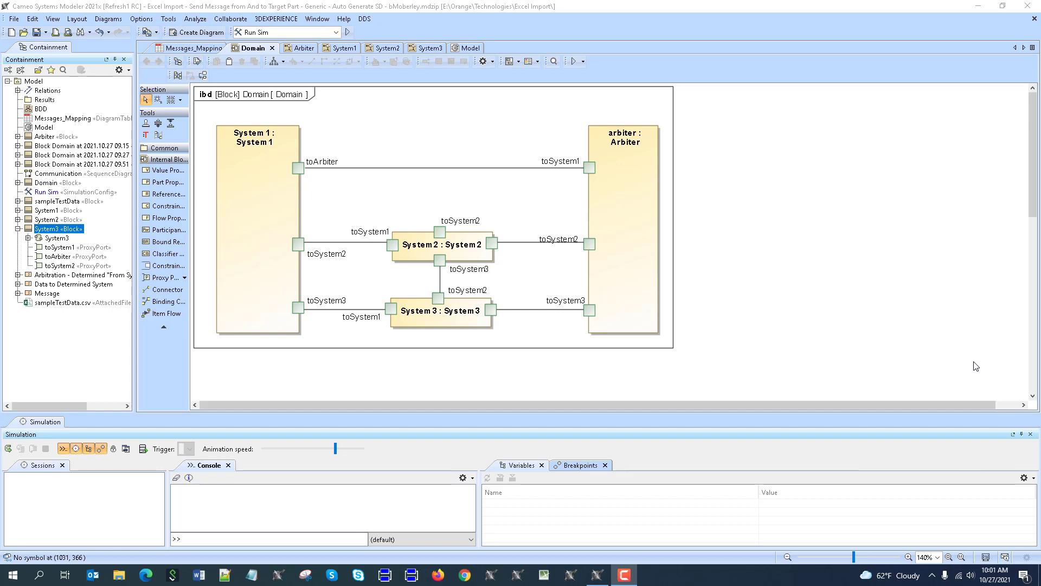
# Step: Open sampleTestData.csv in Excel and place it beside the model to show its seven message rows
pyautogui.click(64, 304)
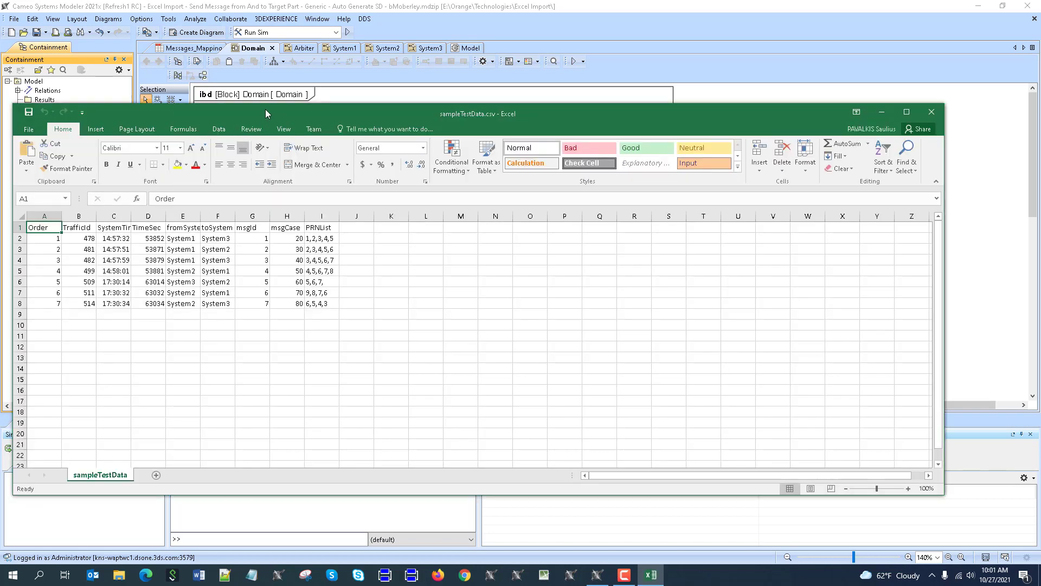
pyautogui.moveTo(265, 109); pyautogui.dragTo(540, 68)
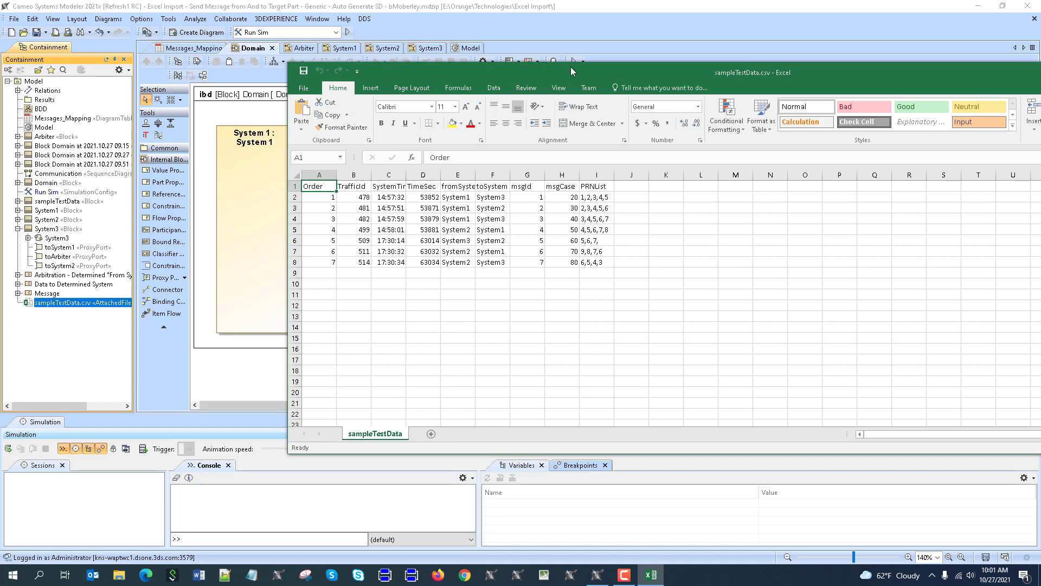
pyautogui.moveTo(570, 66); pyautogui.dragTo(841, 48)
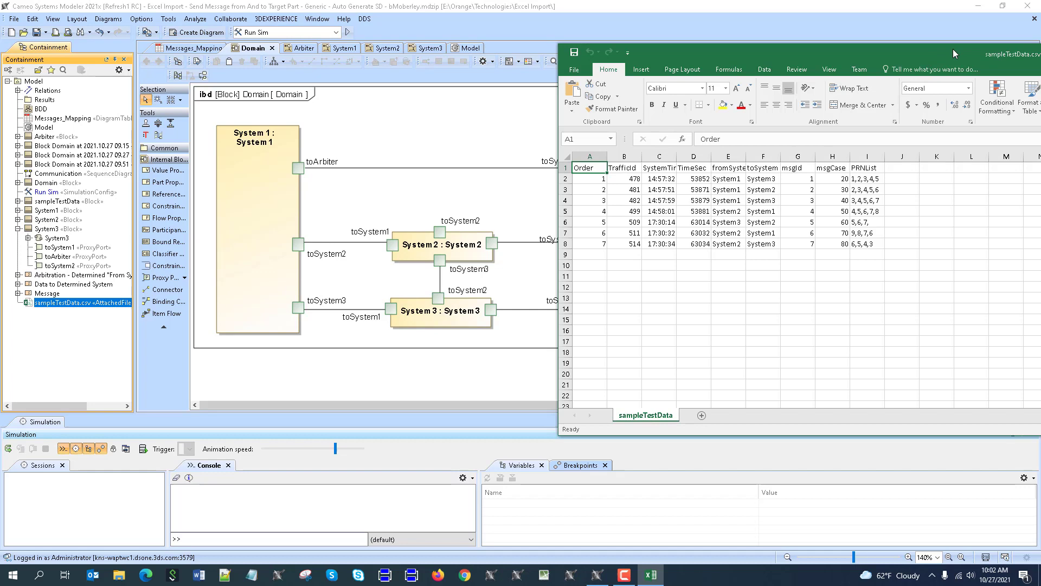
pyautogui.moveTo(952, 49); pyautogui.dragTo(752, 228)
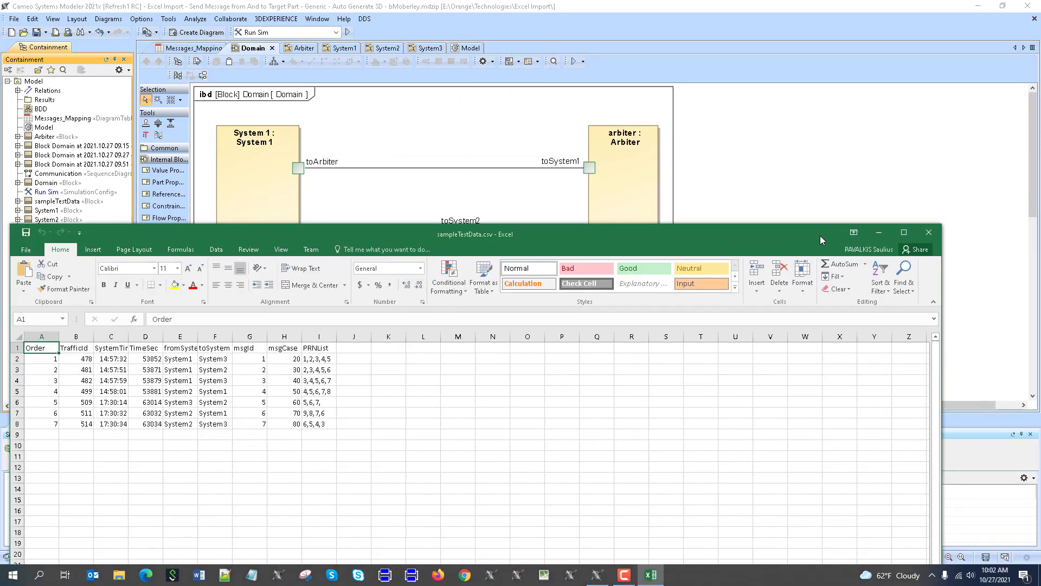
pyautogui.moveTo(563, 235); pyautogui.dragTo(1035, 53)
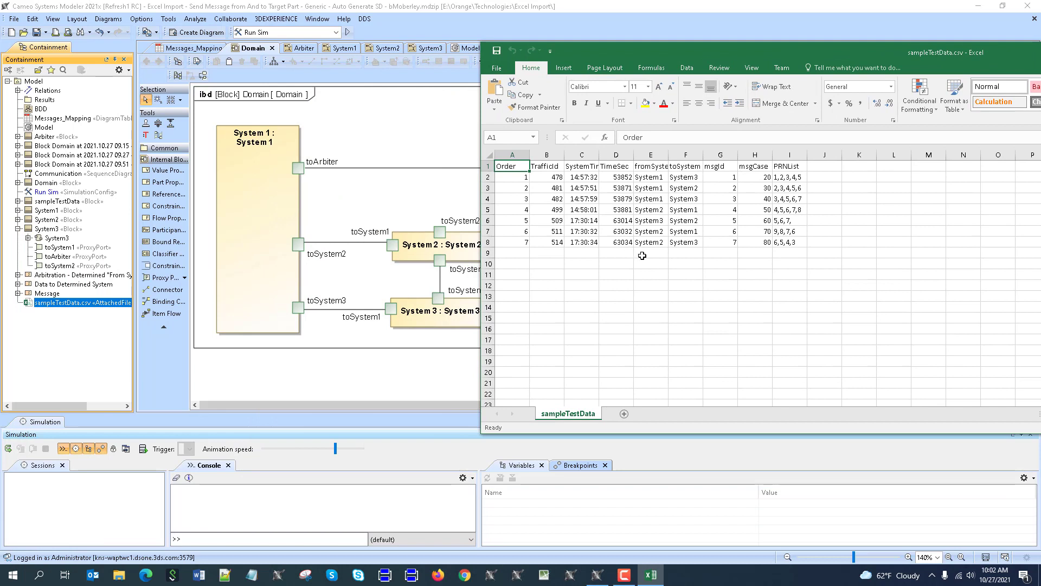
pyautogui.moveTo(718, 47); pyautogui.dragTo(558, 116)
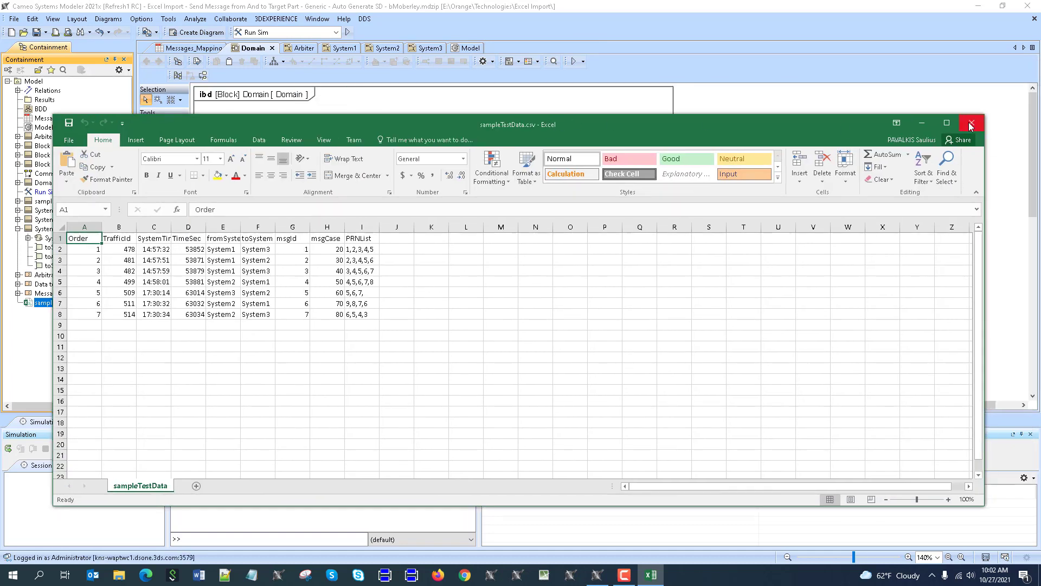
# Step: Close the Excel spreadsheet and bring up the empty Messages_Mapping import table
pyautogui.click(987, 119)
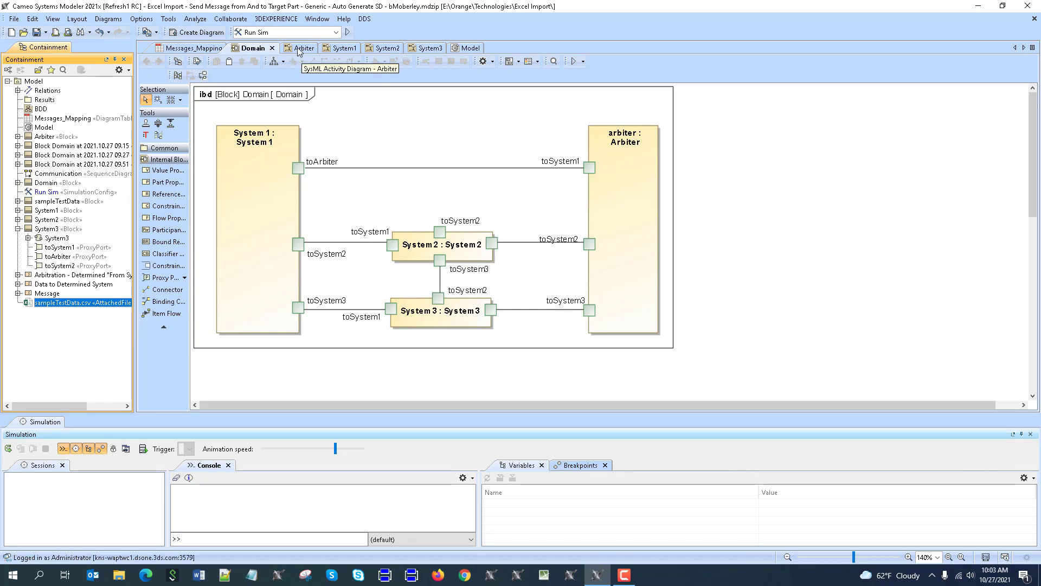
pyautogui.click(179, 50)
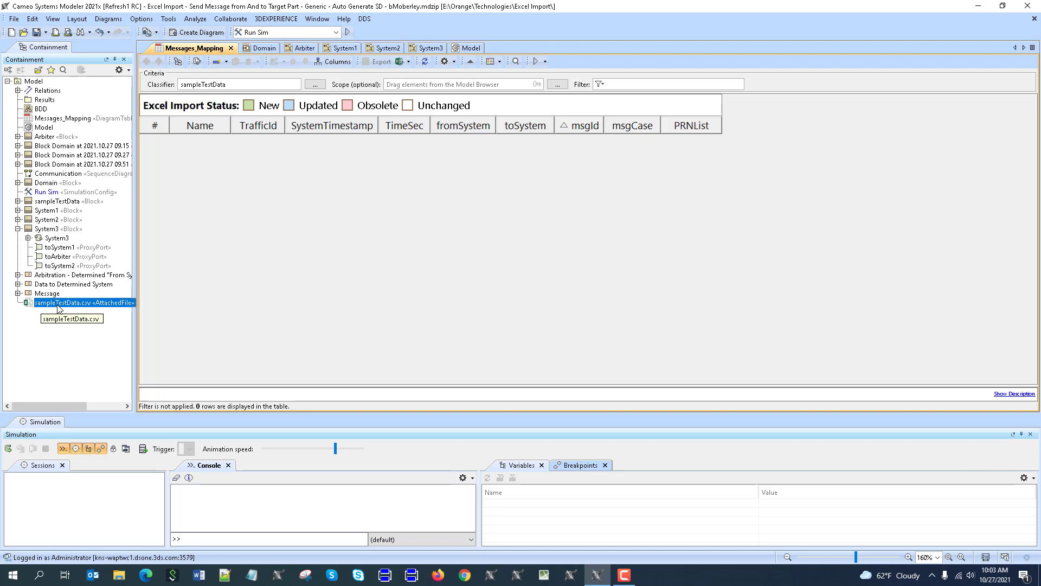
# Step: Import the seven sampleTestData.csv rows with Excel/CSV File > Read from File, then dismiss the notice
pyautogui.moveTo(59, 308); pyautogui.dragTo(404, 66)
pyautogui.click(408, 61)
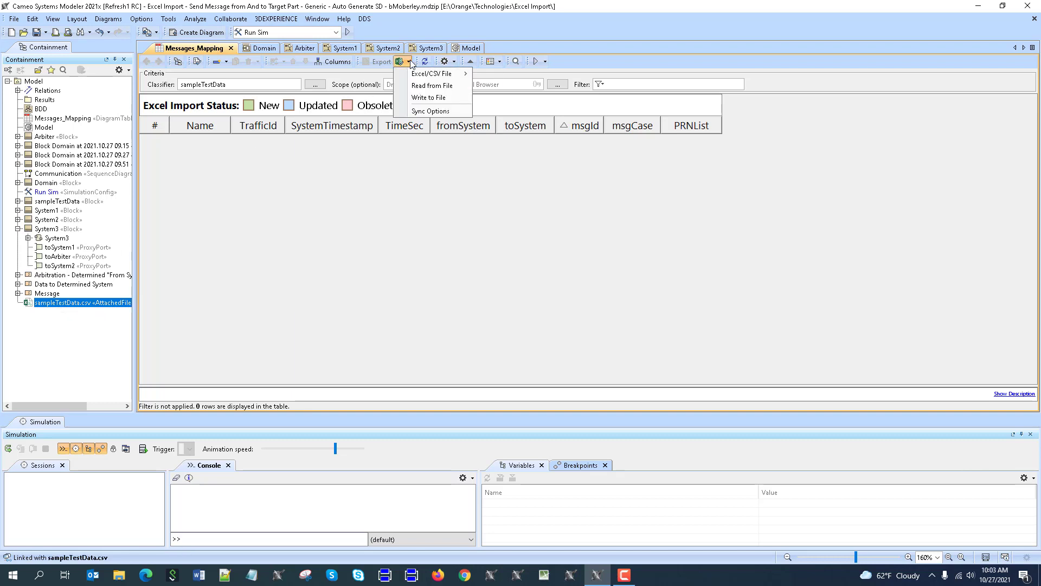
pyautogui.click(427, 87)
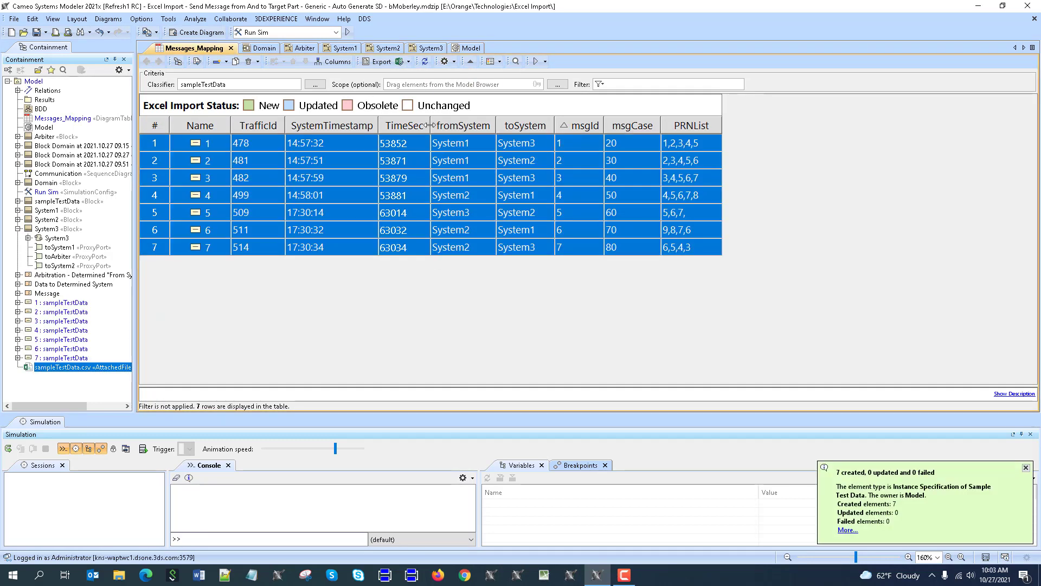
pyautogui.click(413, 320)
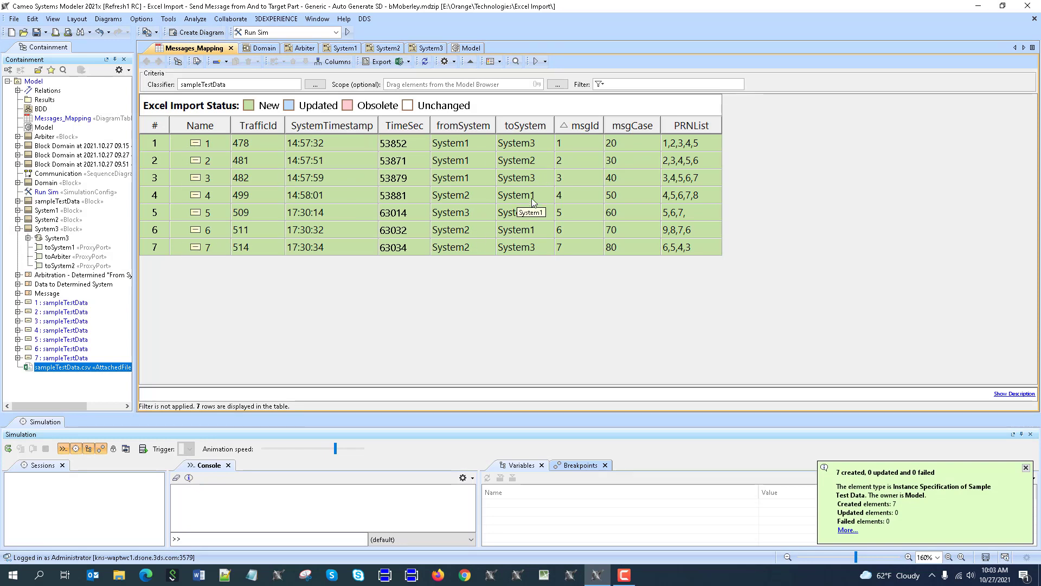
pyautogui.click(1026, 468)
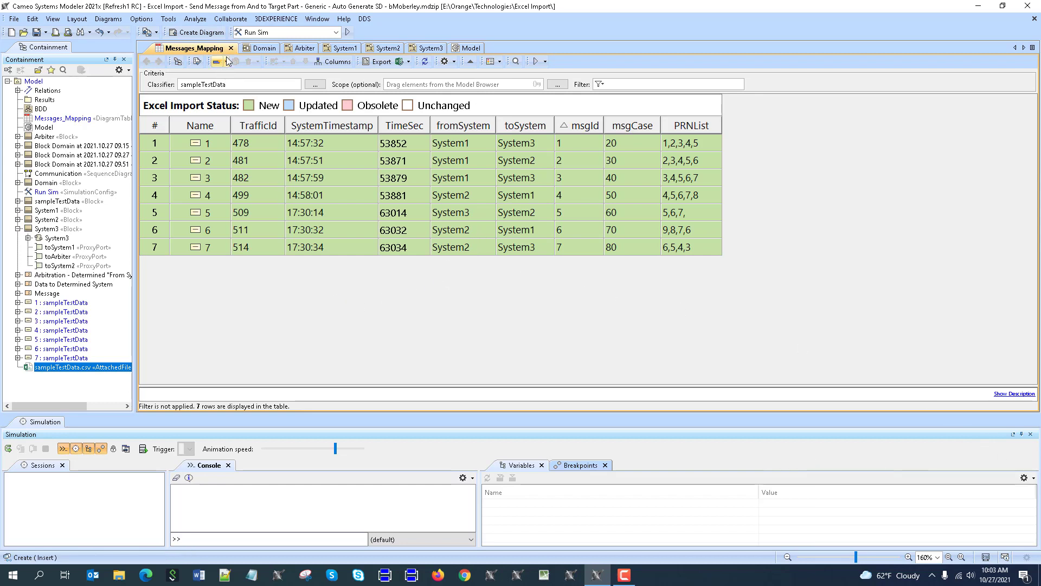
# Step: Start the Run Sim simulation from the Domain diagram
pyautogui.click(464, 50)
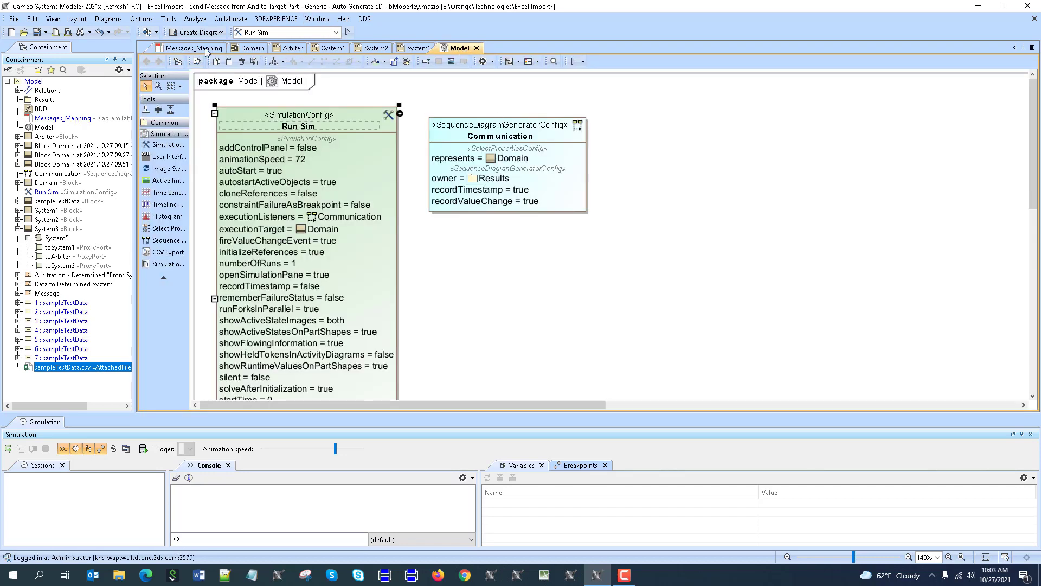
pyautogui.click(256, 49)
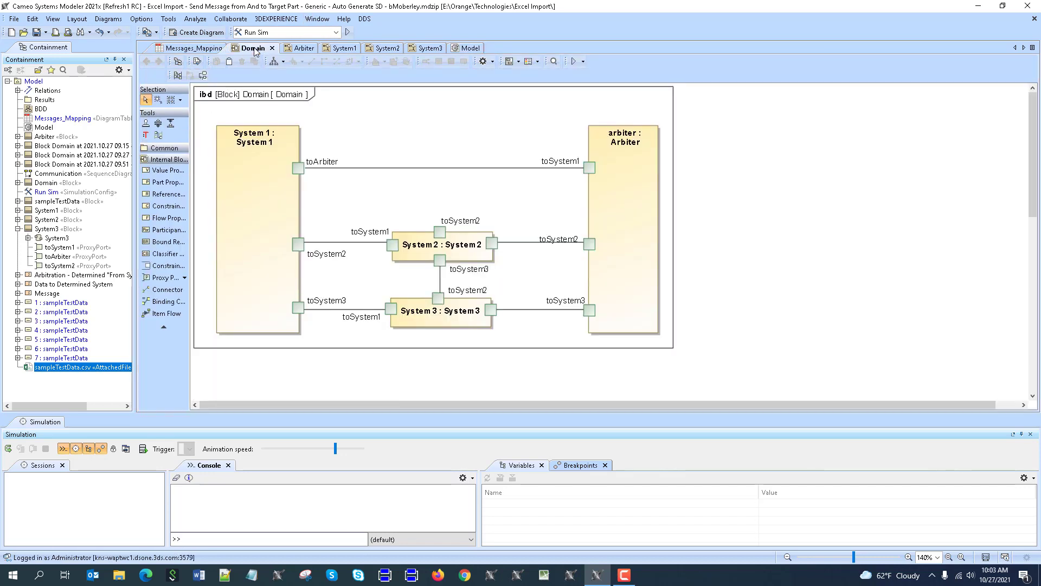
pyautogui.click(349, 33)
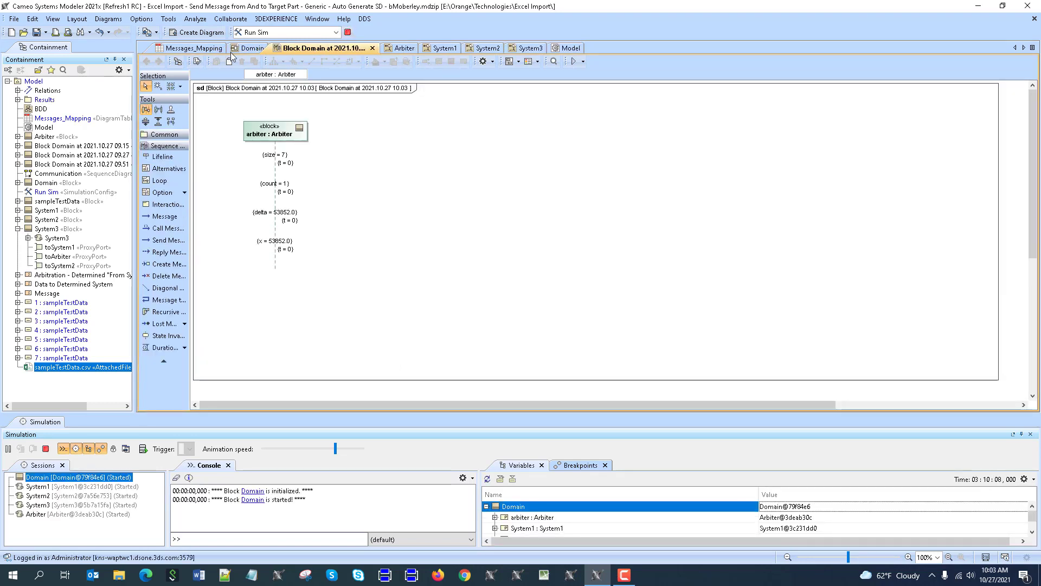
# Step: Place the generated sequence diagram in a widened vertical pane beside Domain and set maximum animation speed
pyautogui.moveTo(324, 48); pyautogui.dragTo(500, 139)
pyautogui.click(546, 158)
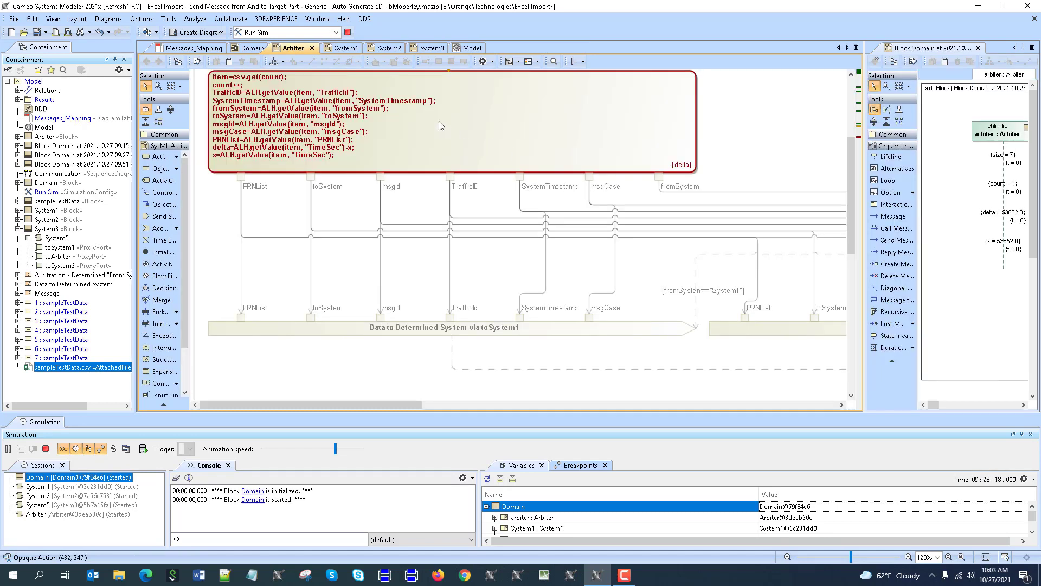
pyautogui.click(252, 47)
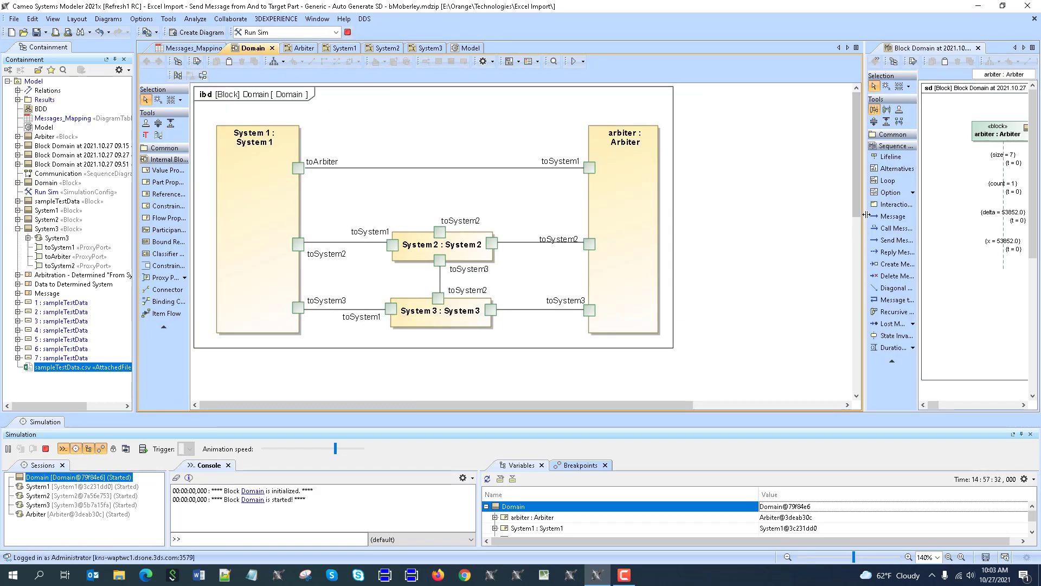
pyautogui.moveTo(863, 233); pyautogui.dragTo(681, 235)
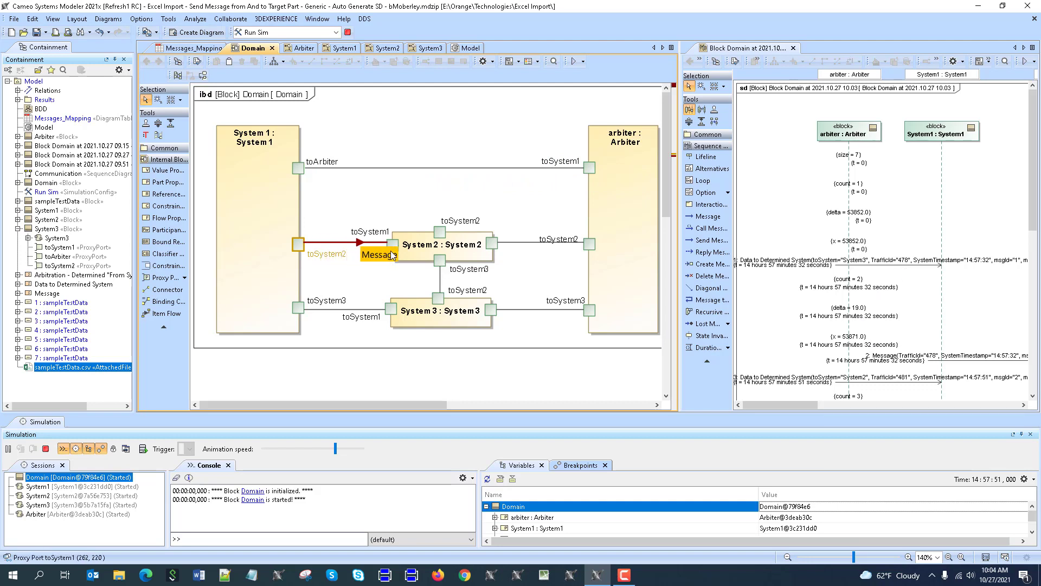
pyautogui.moveTo(393, 254)
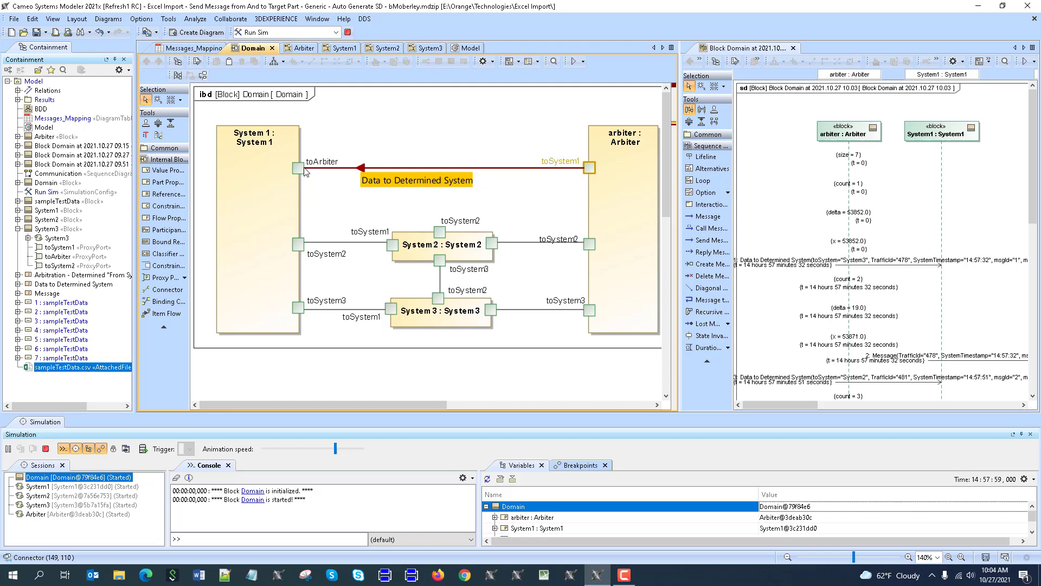
pyautogui.moveTo(296, 172)
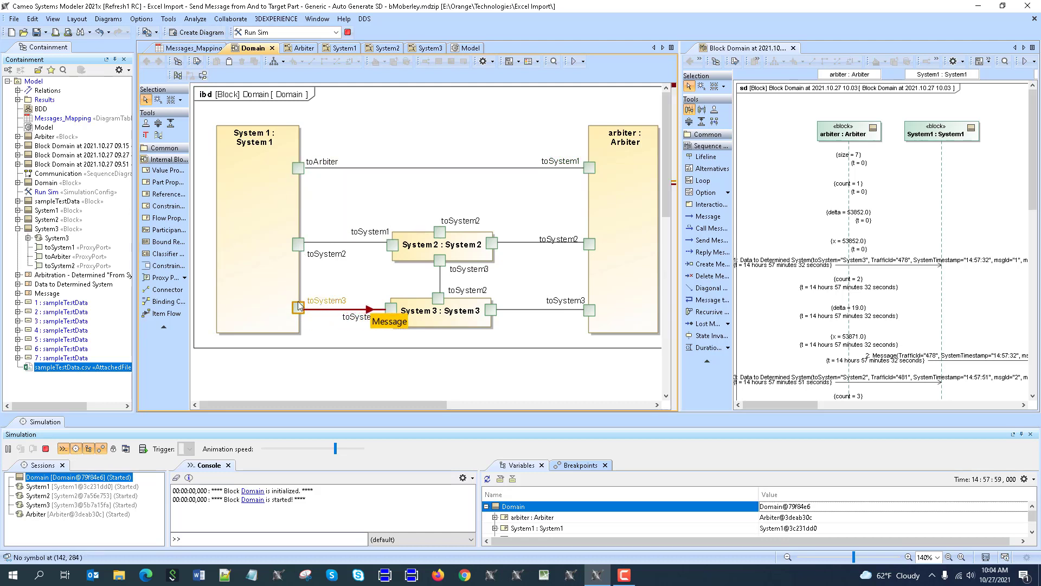
pyautogui.moveTo(300, 315)
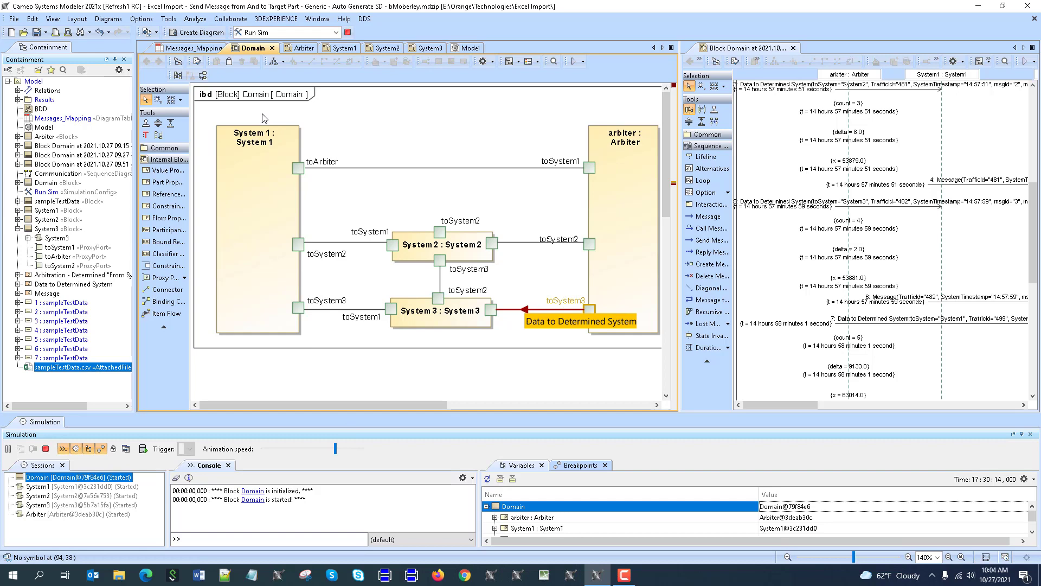
pyautogui.moveTo(359, 450); pyautogui.dragTo(364, 451)
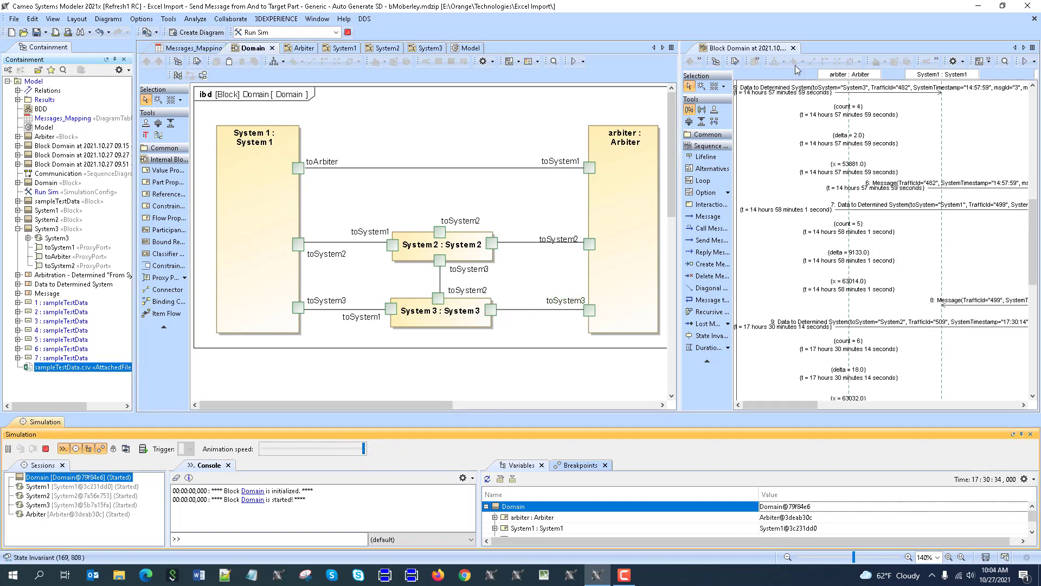
# Step: Maximize the sequence diagram and delete the arbiter lifeline with its messages
pyautogui.doubleClick(751, 47)
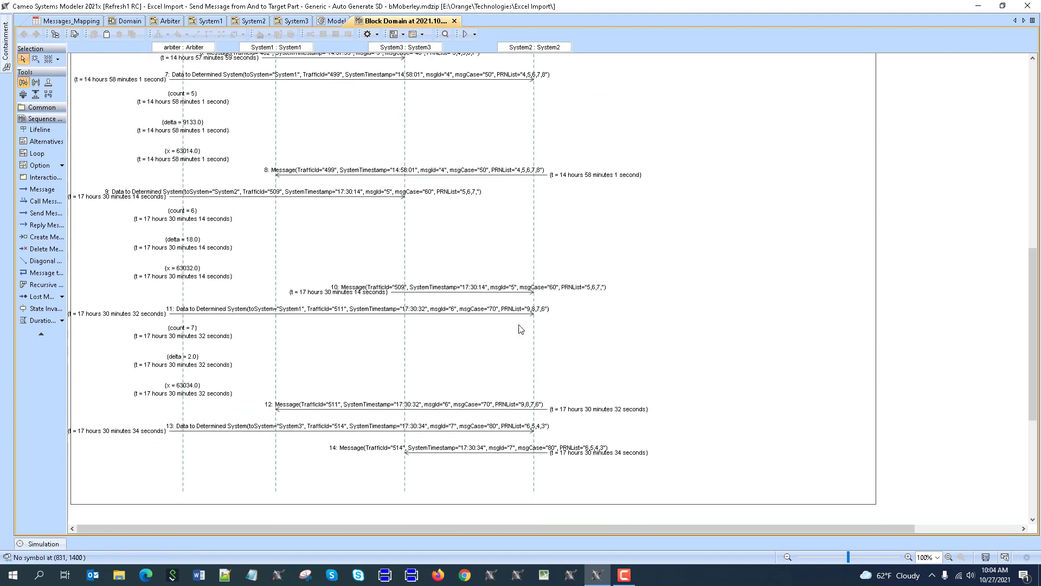
pyautogui.scroll(15, 570, 374)
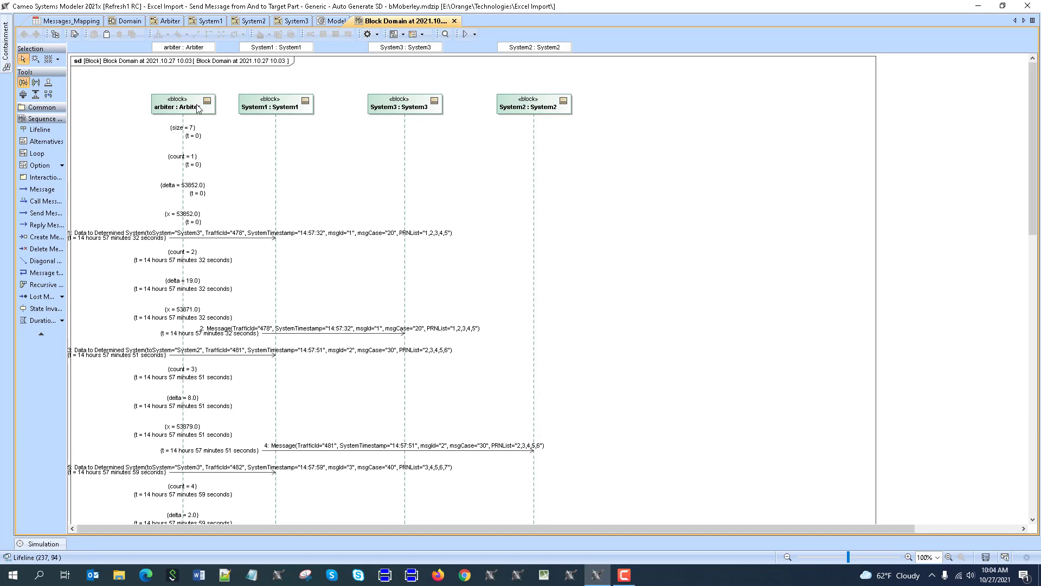
pyautogui.click(199, 109)
pyautogui.press('Delete')
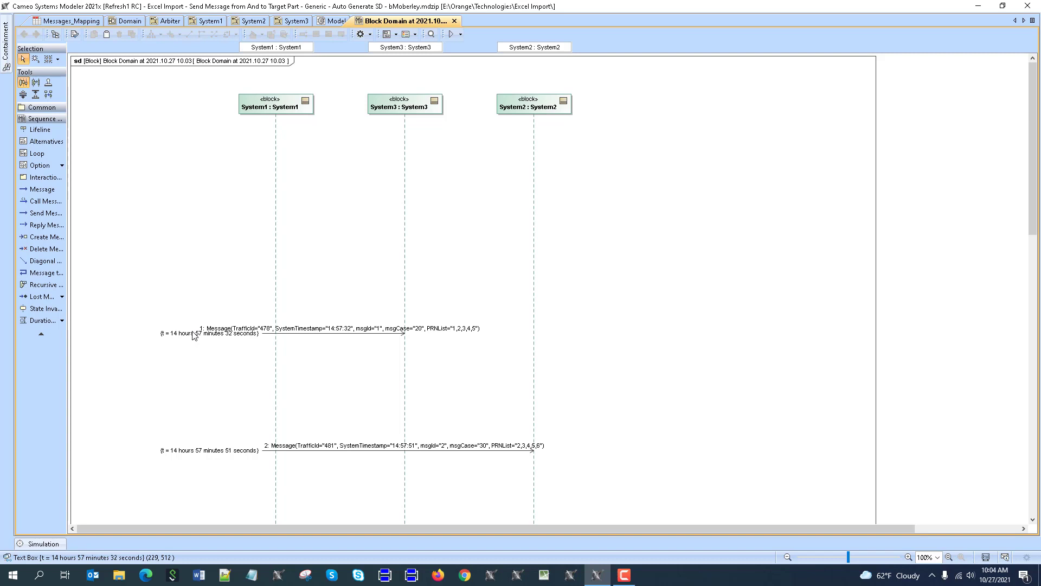
# Step: Move the time labels of messages 1 and 3 clear of their arrows
pyautogui.moveTo(194, 333); pyautogui.dragTo(180, 356)
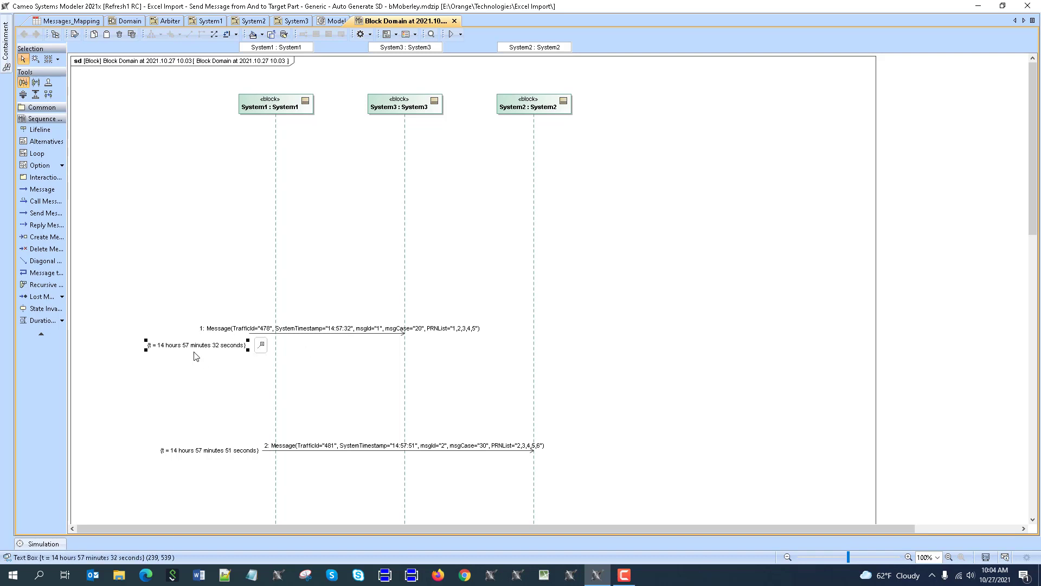
pyautogui.scroll(-5, 195, 374)
pyautogui.moveTo(191, 358); pyautogui.dragTo(183, 375)
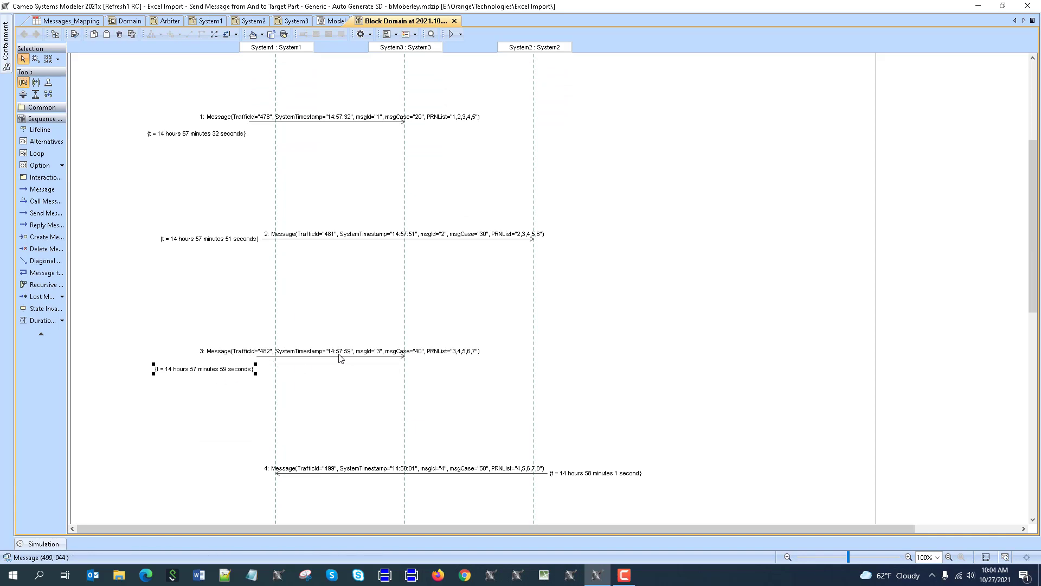
pyautogui.scroll(-3, 186, 376)
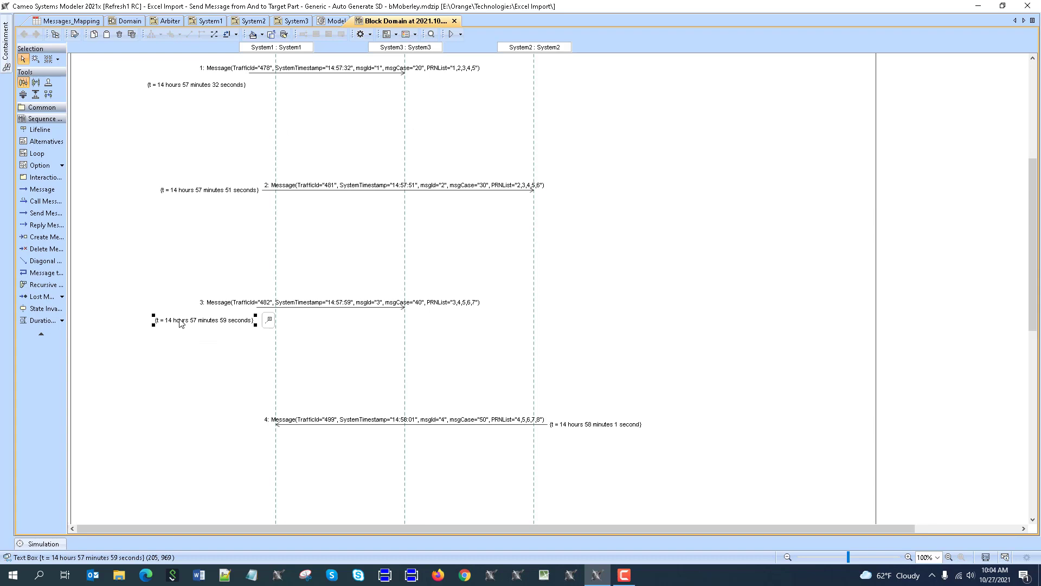
pyautogui.scroll(-12, 180, 324)
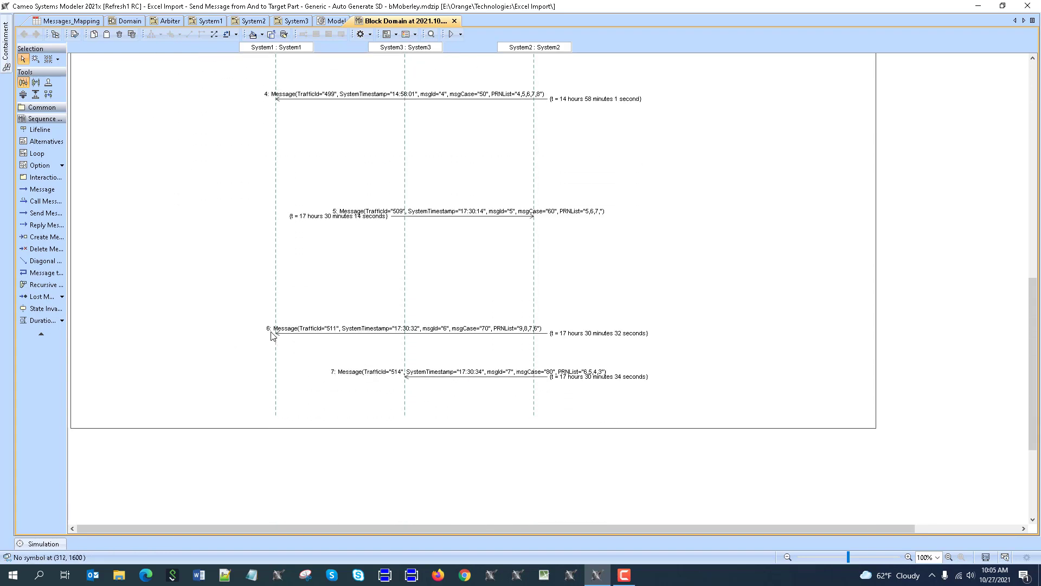
pyautogui.scroll(20, 434, 355)
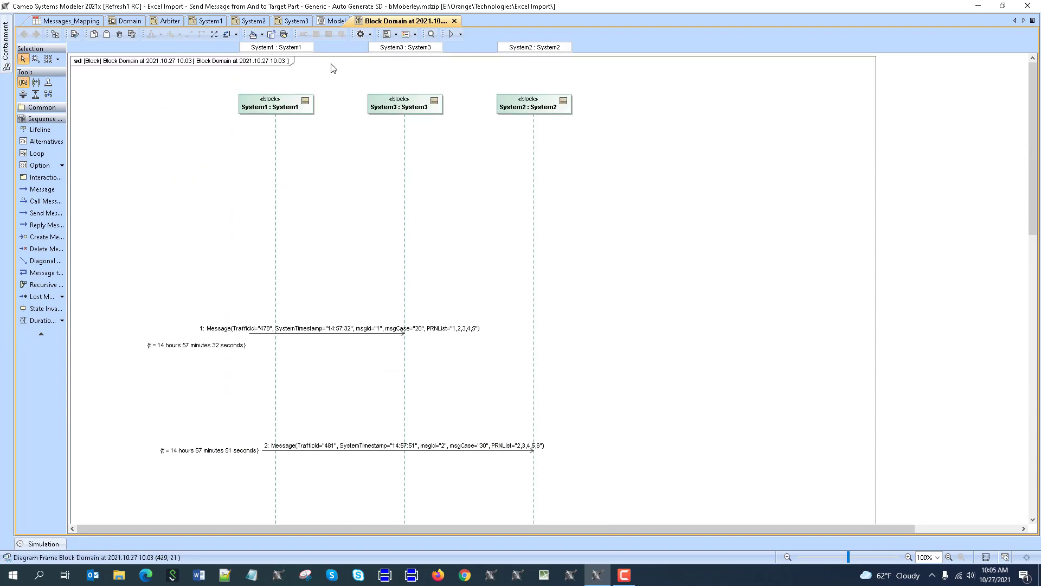
# Step: Restore the split view and open the Communication generator config's specification from the Model diagram
pyautogui.doubleClick(383, 23)
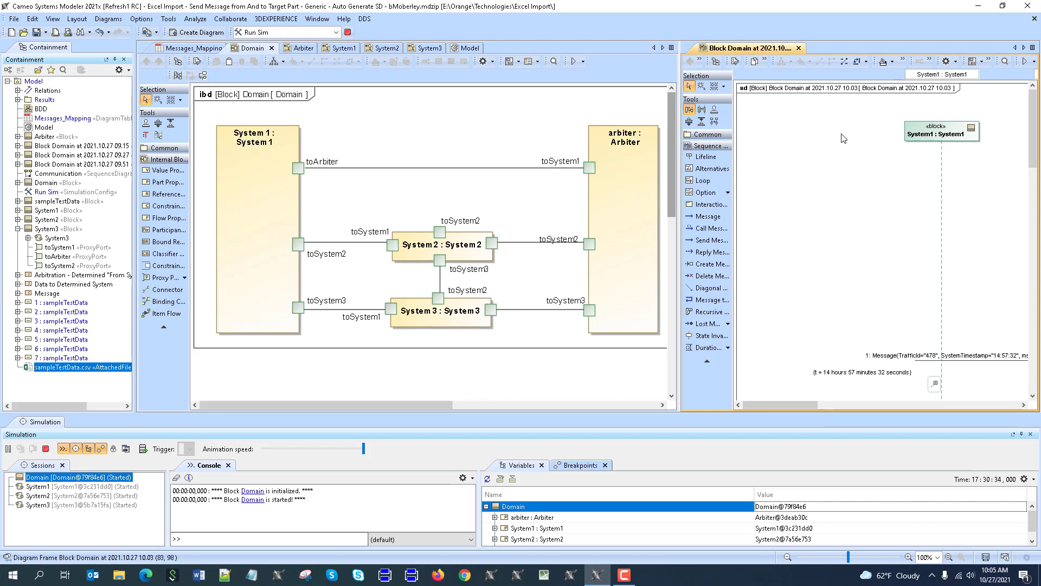
pyautogui.click(465, 49)
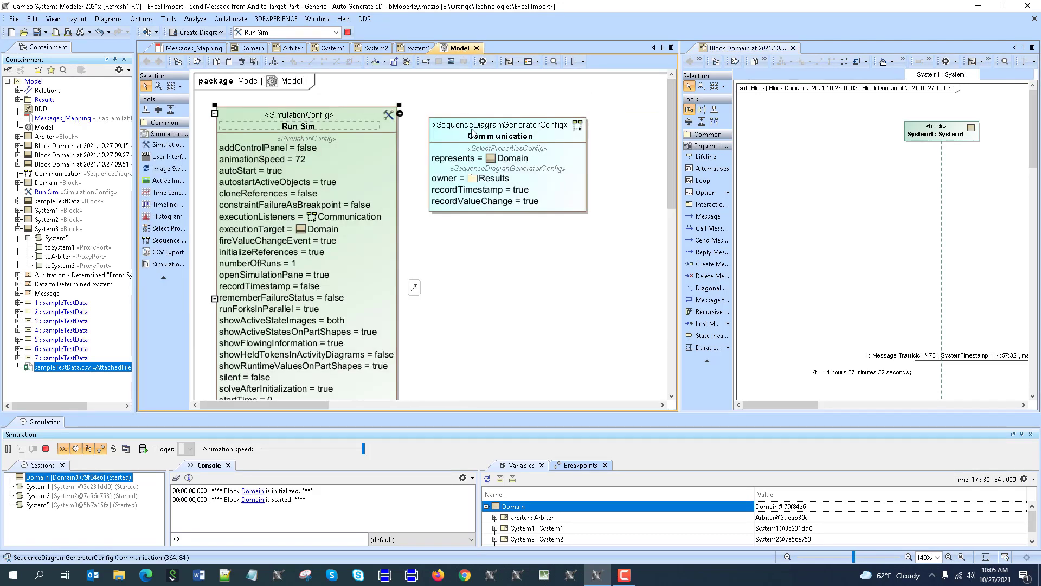
pyautogui.click(793, 48)
pyautogui.click(473, 124)
pyautogui.doubleClick(473, 125)
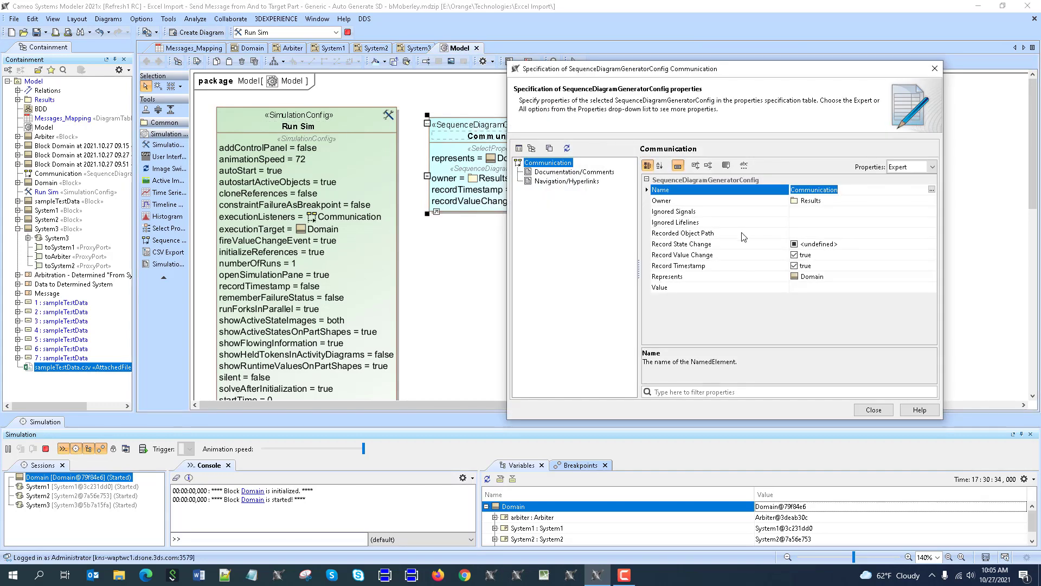
# Step: Set Ignored Lifelines to the Domain arbiter part and turn off Record Value Change
pyautogui.click(707, 222)
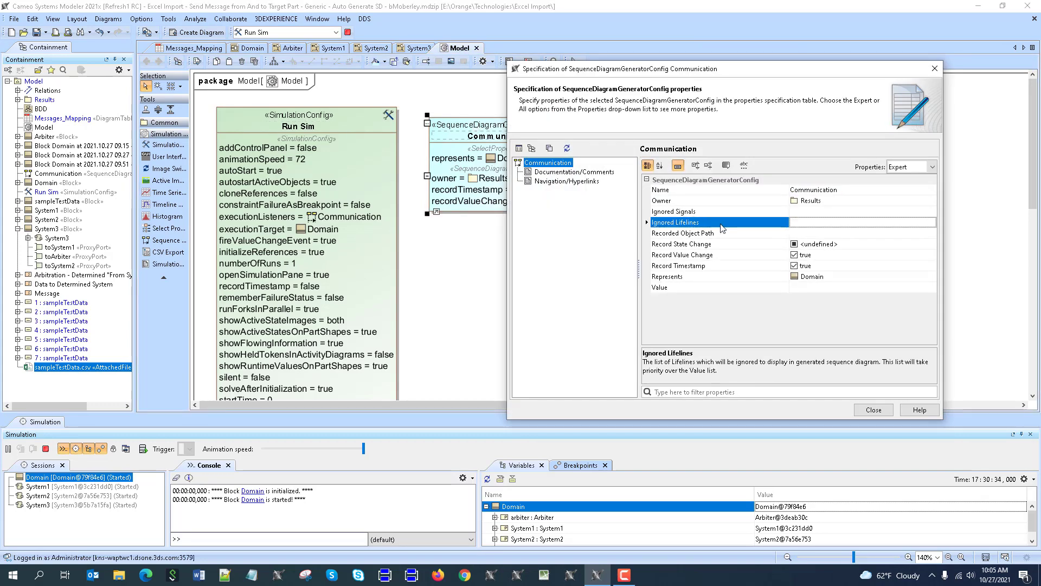
pyautogui.click(824, 229)
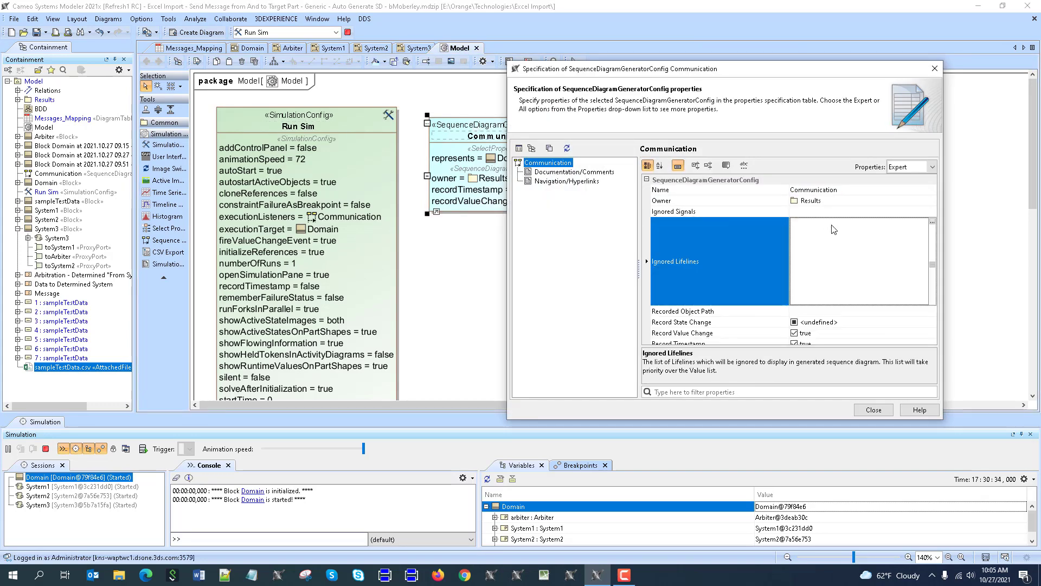
pyautogui.click(932, 222)
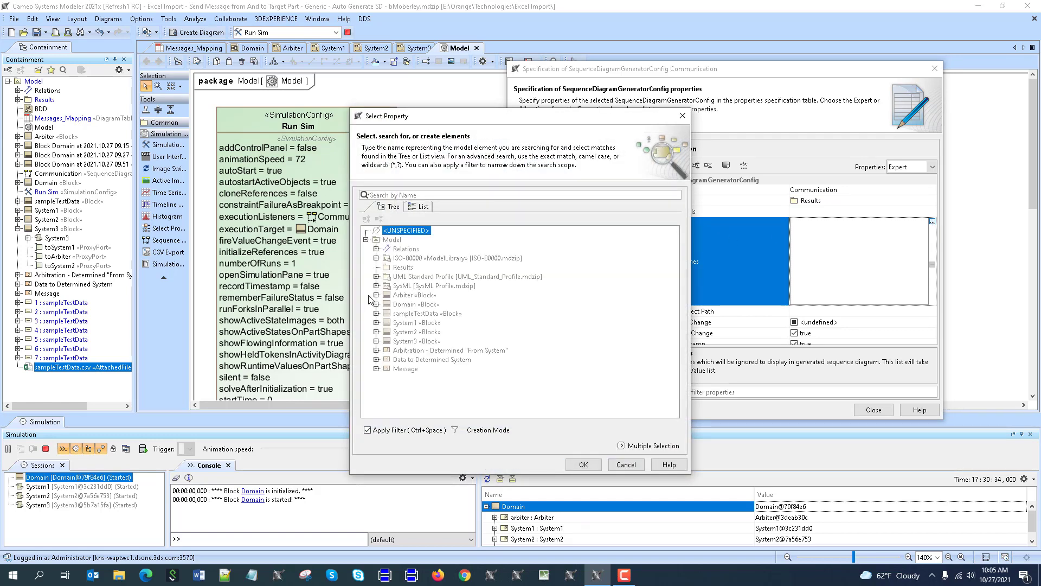
pyautogui.click(376, 304)
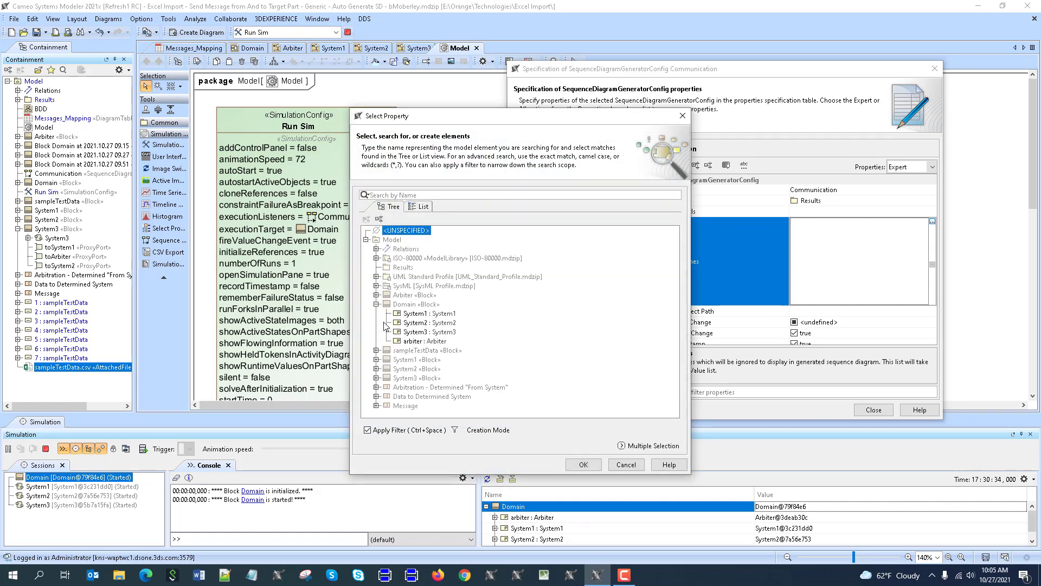
pyautogui.click(411, 341)
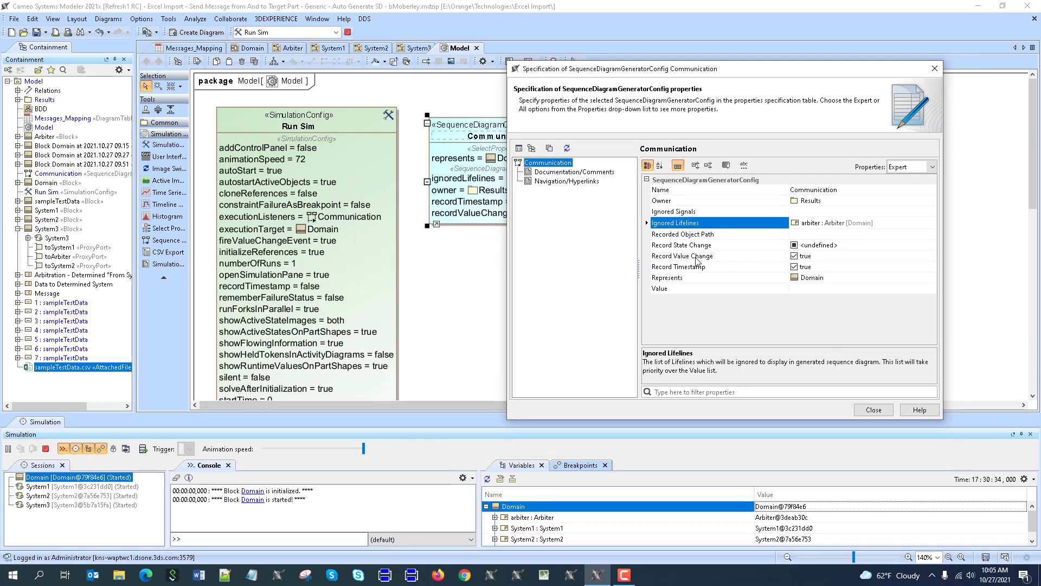
pyautogui.click(793, 257)
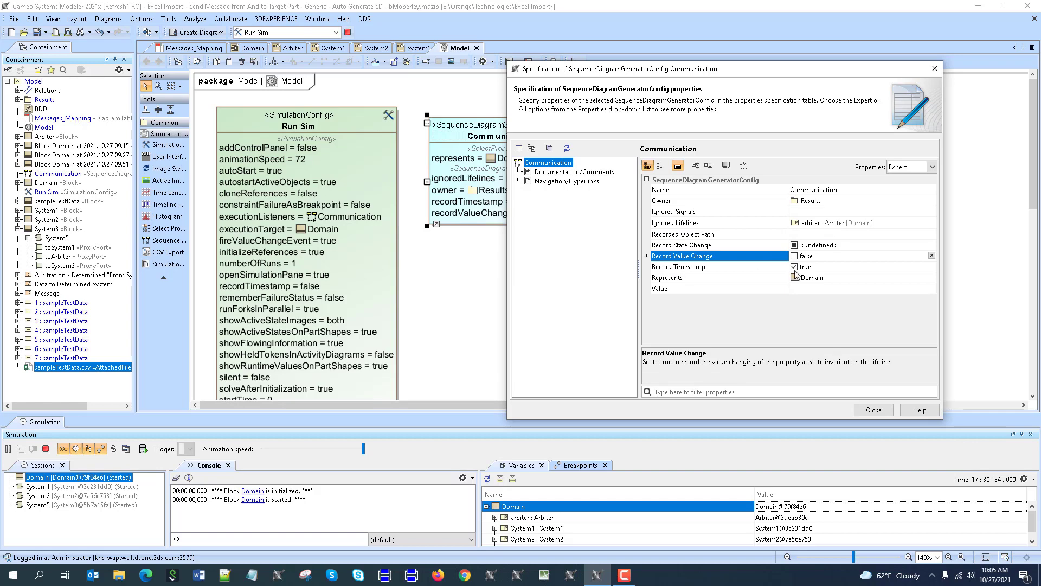
pyautogui.click(875, 410)
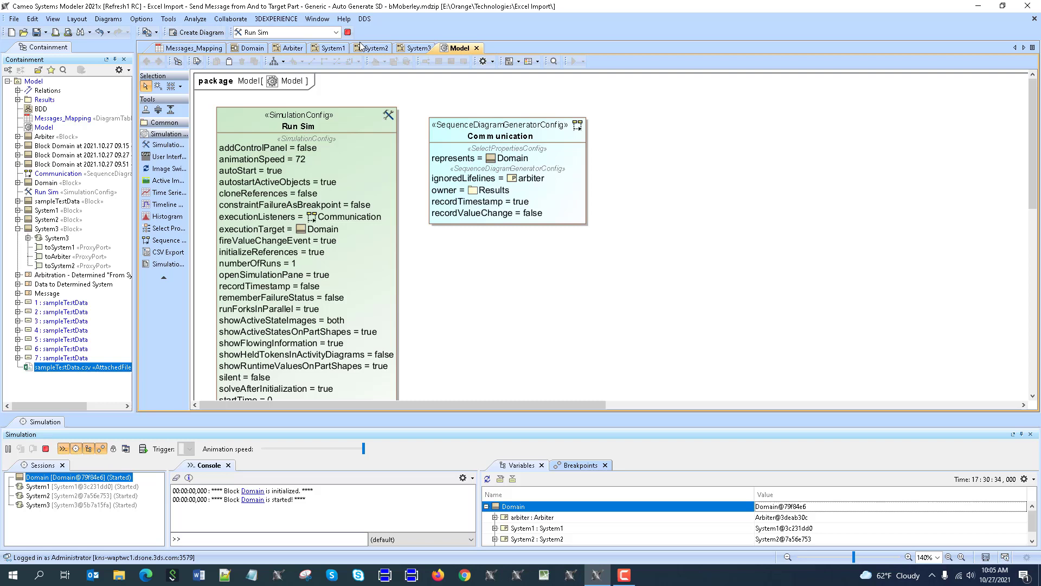
# Step: Stop the running simulation and rerun Run Sim from the Domain diagram
pyautogui.click(241, 49)
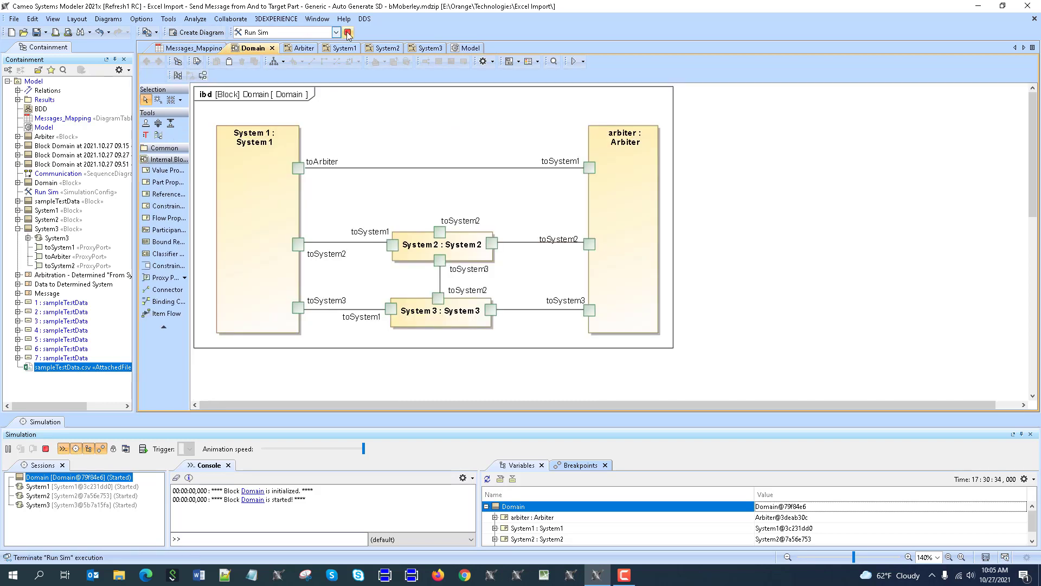
pyautogui.click(348, 33)
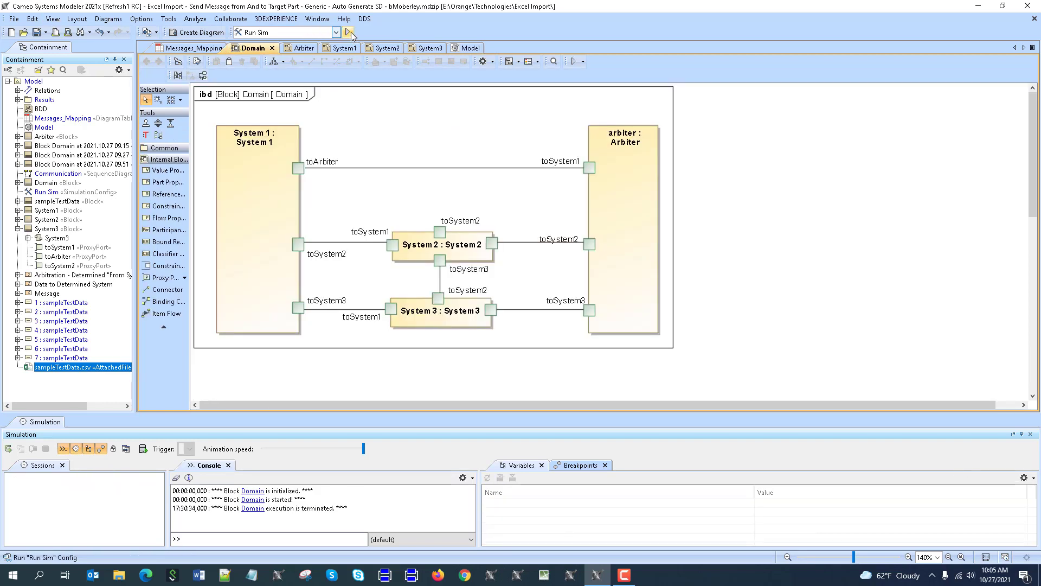
pyautogui.click(348, 32)
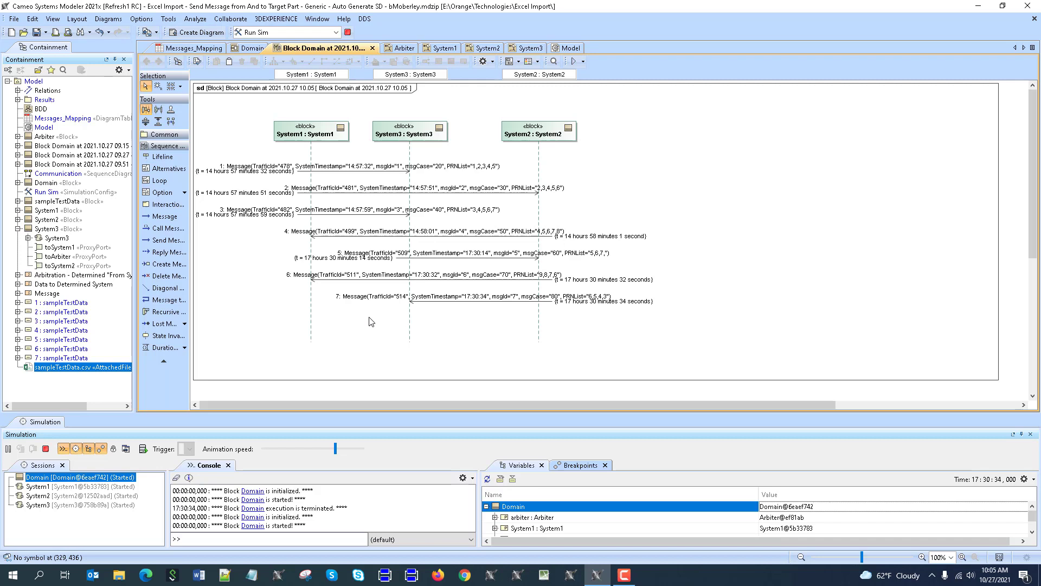
# Step: Check the Messages_Mapping table, then drag the System2 and System3 lifelines right so labels are readable
pyautogui.click(195, 49)
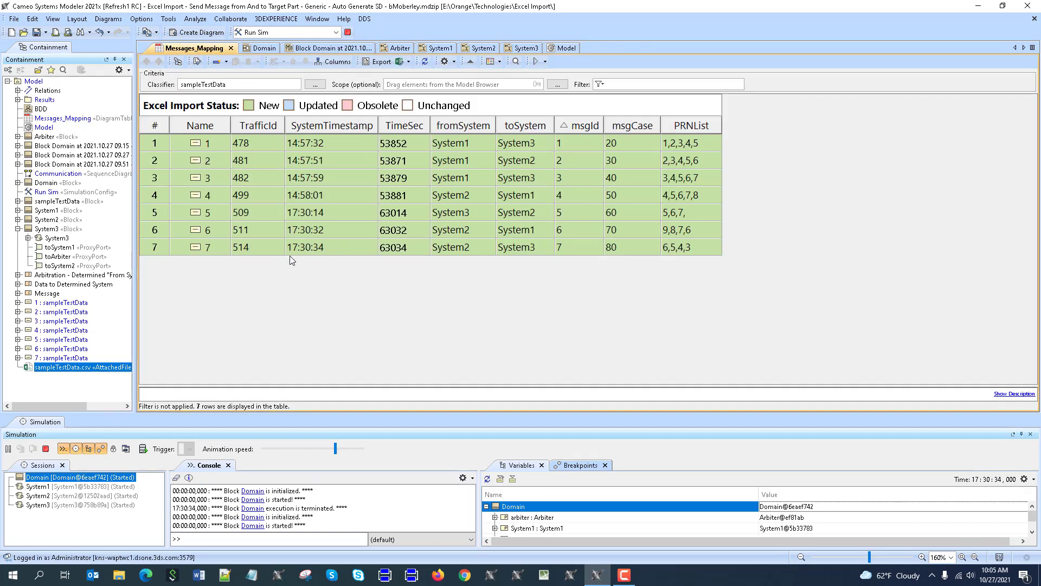
pyautogui.click(315, 49)
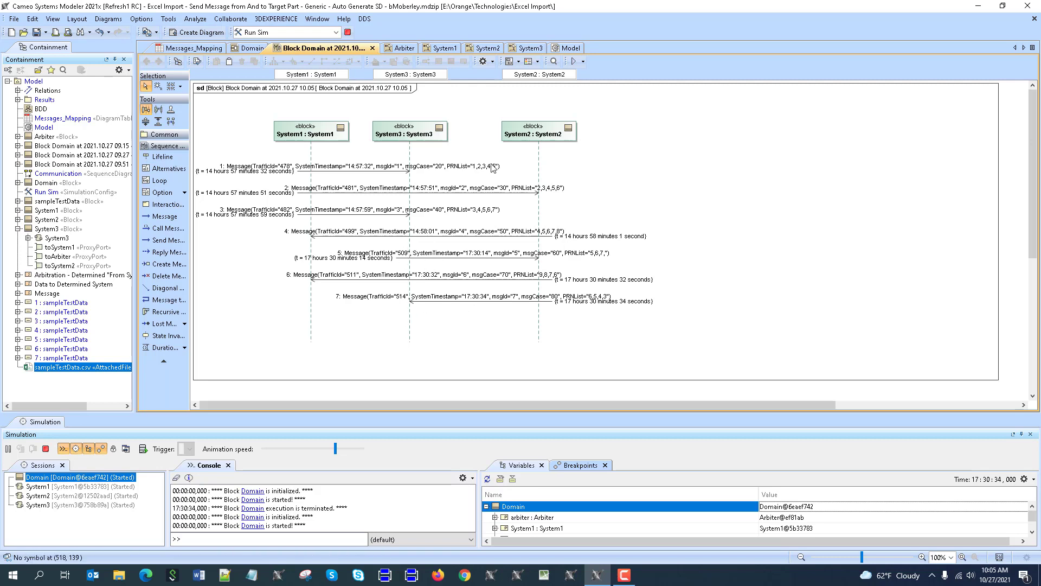
pyautogui.moveTo(559, 140); pyautogui.dragTo(727, 145)
pyautogui.moveTo(412, 131); pyautogui.dragTo(522, 131)
pyautogui.moveTo(688, 129); pyautogui.dragTo(821, 129)
pyautogui.moveTo(559, 132); pyautogui.dragTo(605, 132)
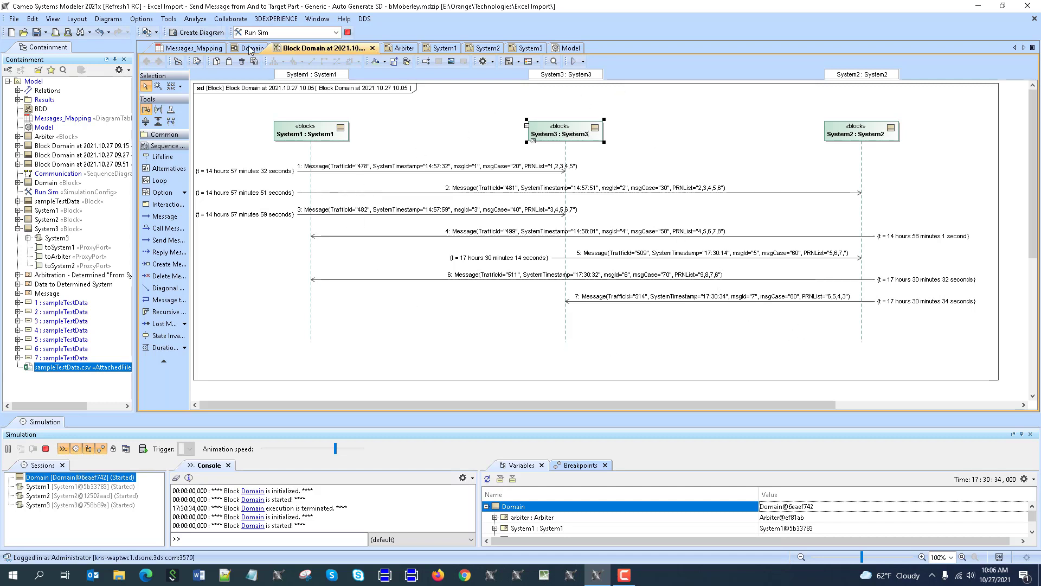
pyautogui.moveTo(627, 97)
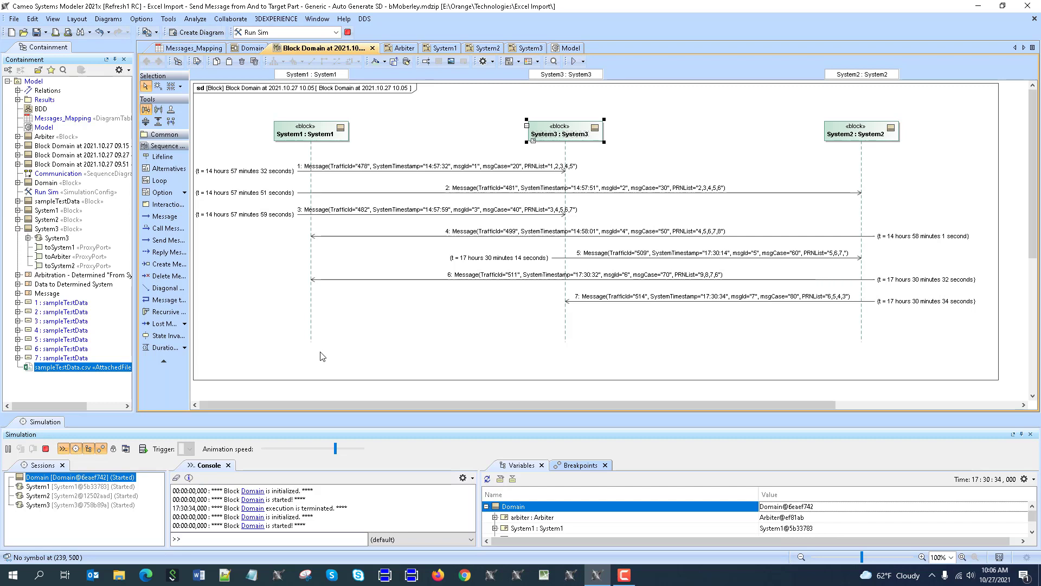
pyautogui.click(245, 48)
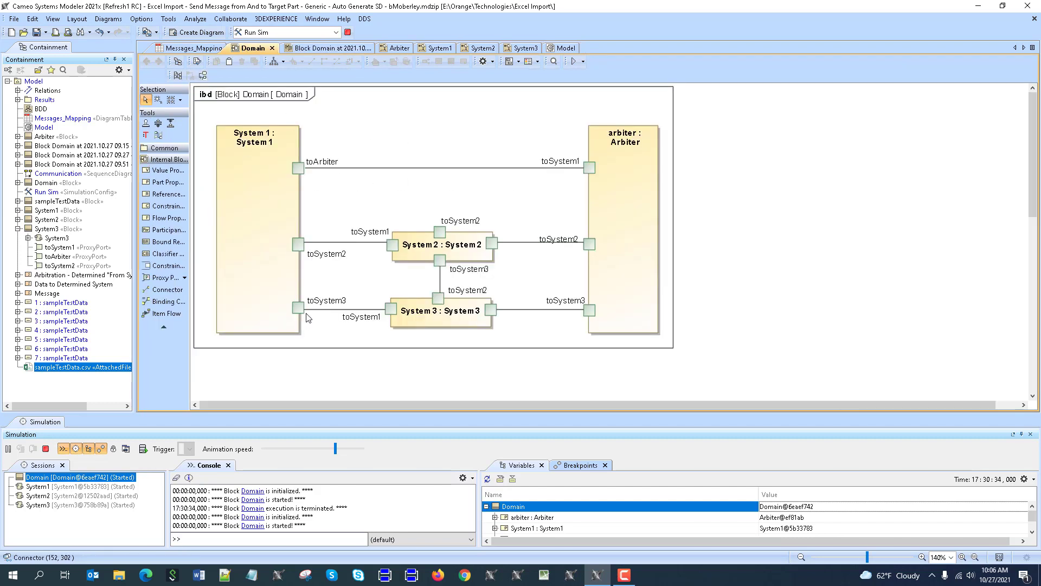
# Step: Reopen sampleTestData.csv in Excel, then switch back to the Cameo window
pyautogui.click(47, 369)
pyautogui.doubleClick(47, 368)
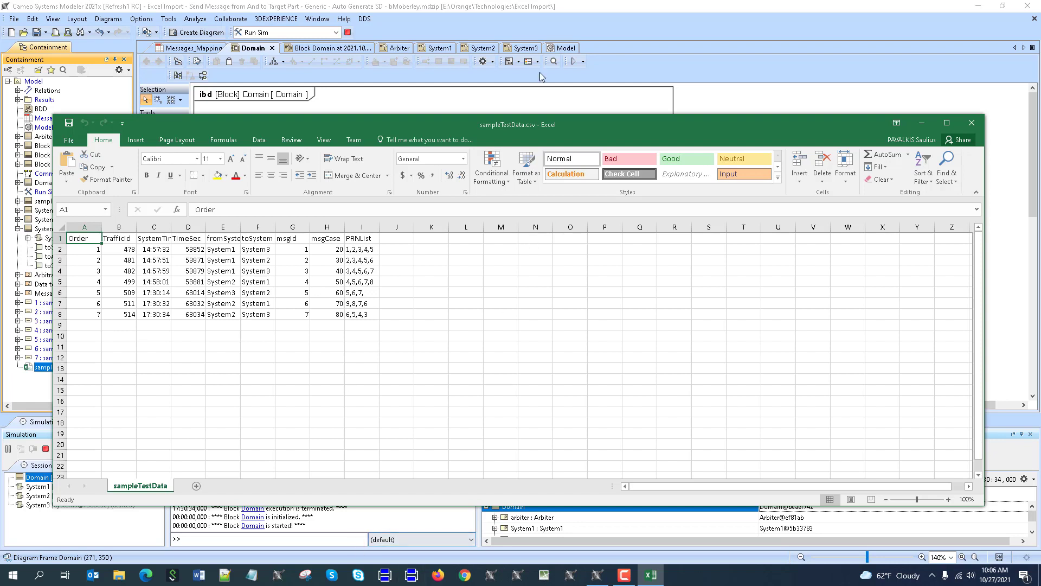
pyautogui.click(566, 22)
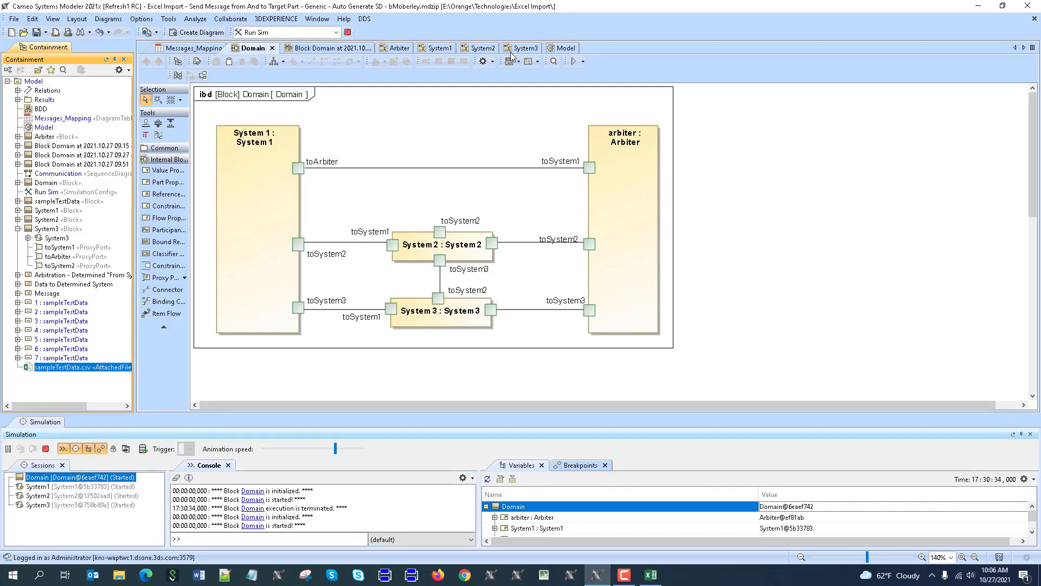
# Step: Open the Block Domain 10.03 and 10.05 result sequence diagrams from Results, then return to Domain
pyautogui.click(18, 99)
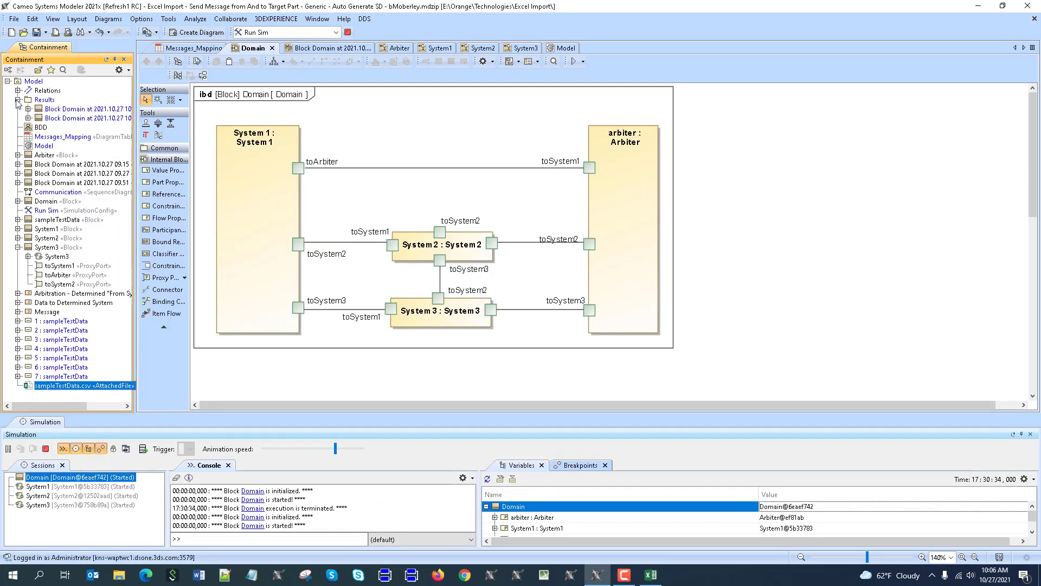
pyautogui.doubleClick(49, 118)
pyautogui.doubleClick(49, 109)
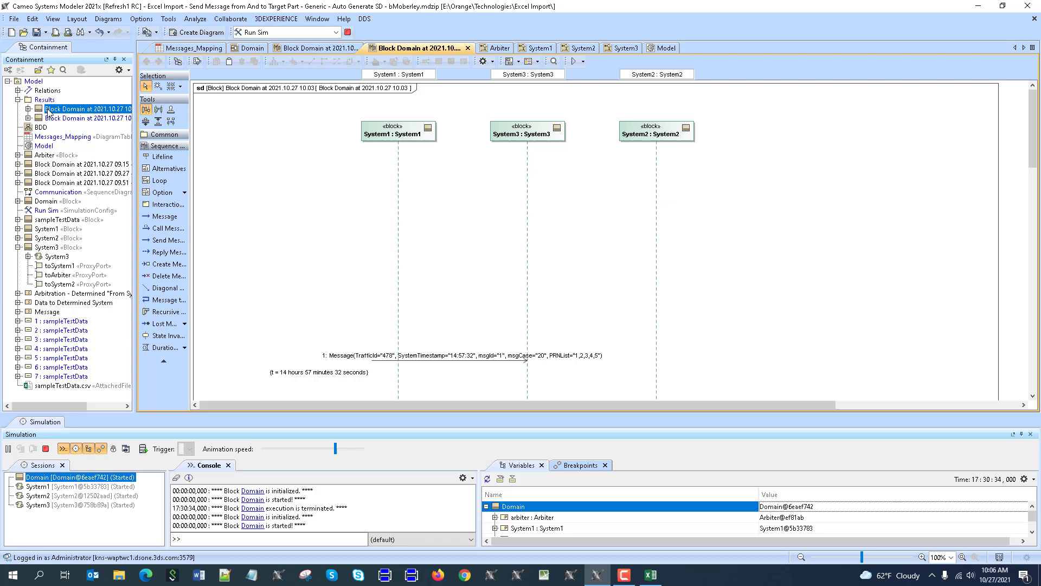
pyautogui.doubleClick(65, 119)
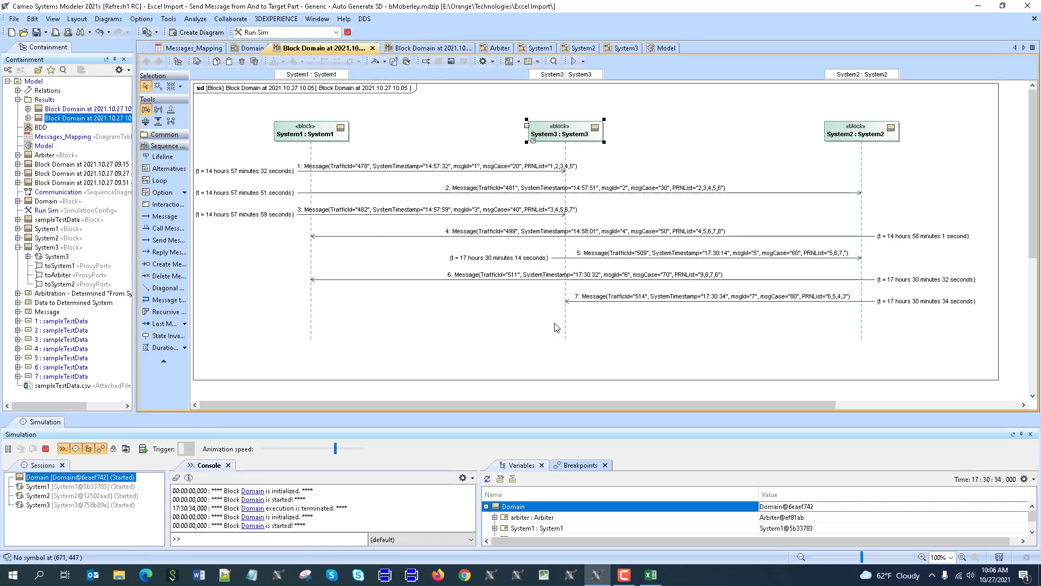
pyautogui.click(245, 50)
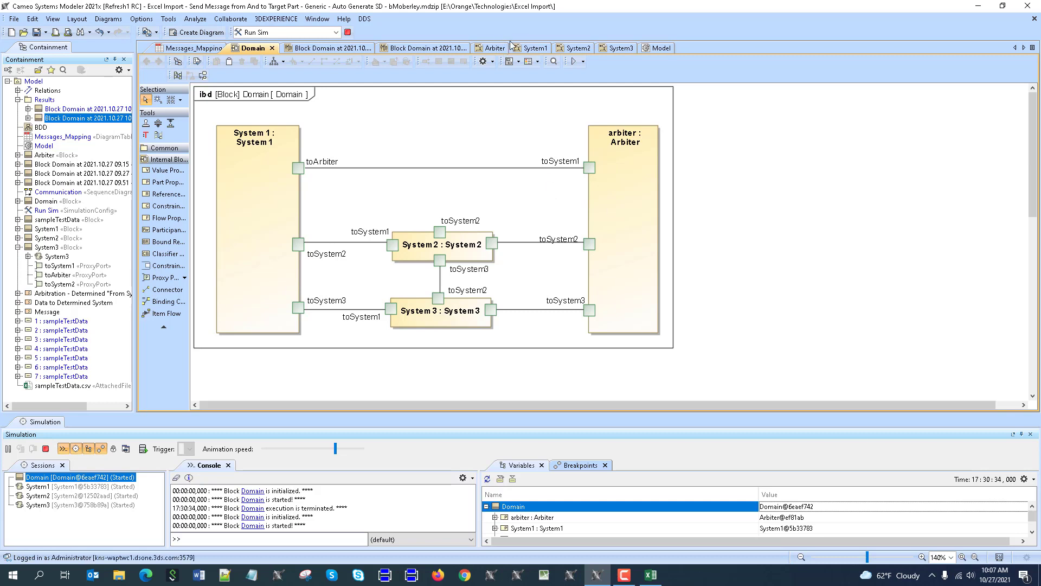
# Step: Show the Arbiter activity diagram and examine the opaque action reading each sampleTestData.csv row into variables
pyautogui.click(497, 50)
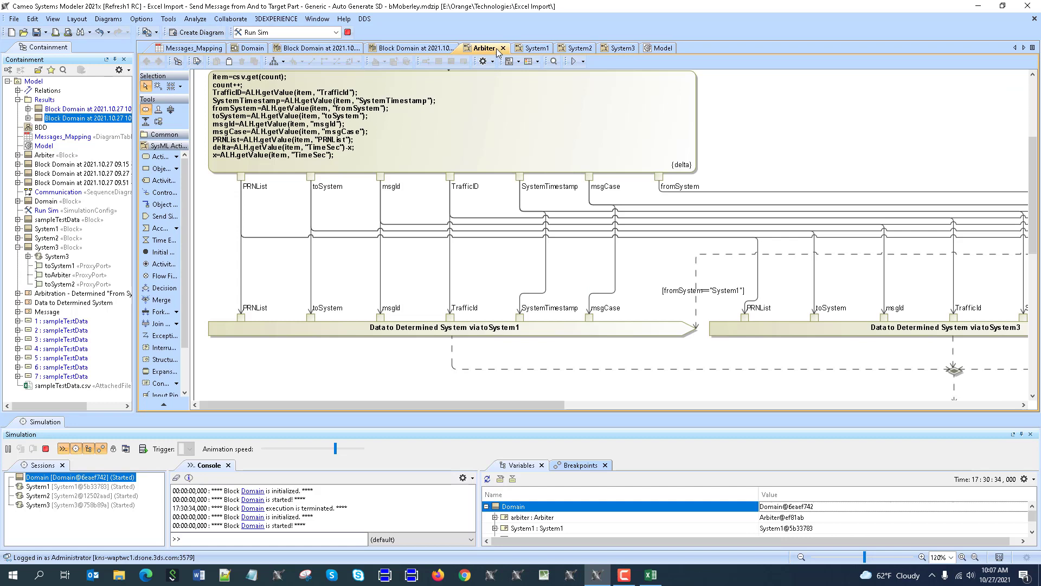
pyautogui.scroll(5, 460, 151)
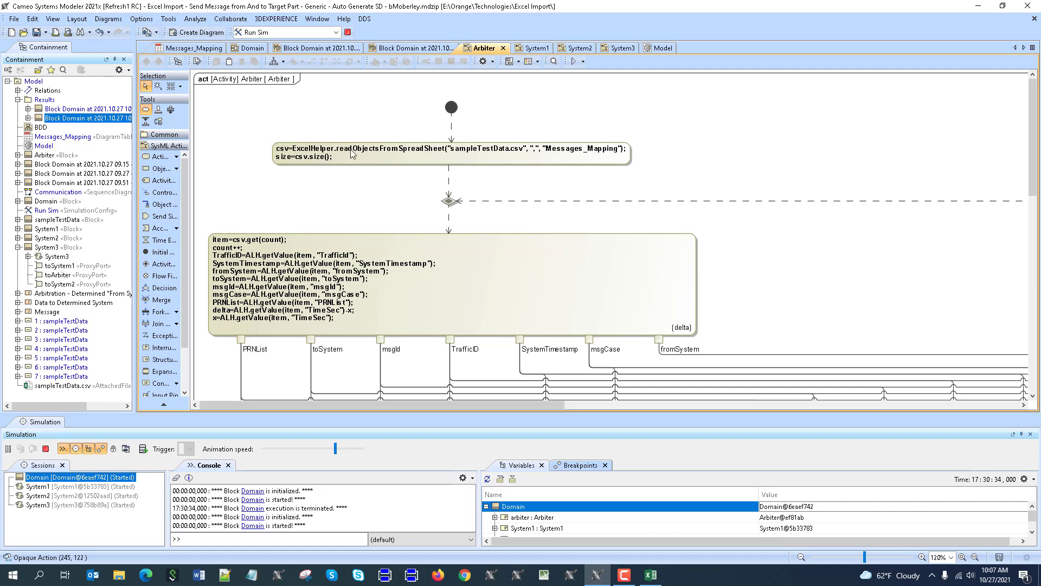
pyautogui.scroll(-3, 354, 177)
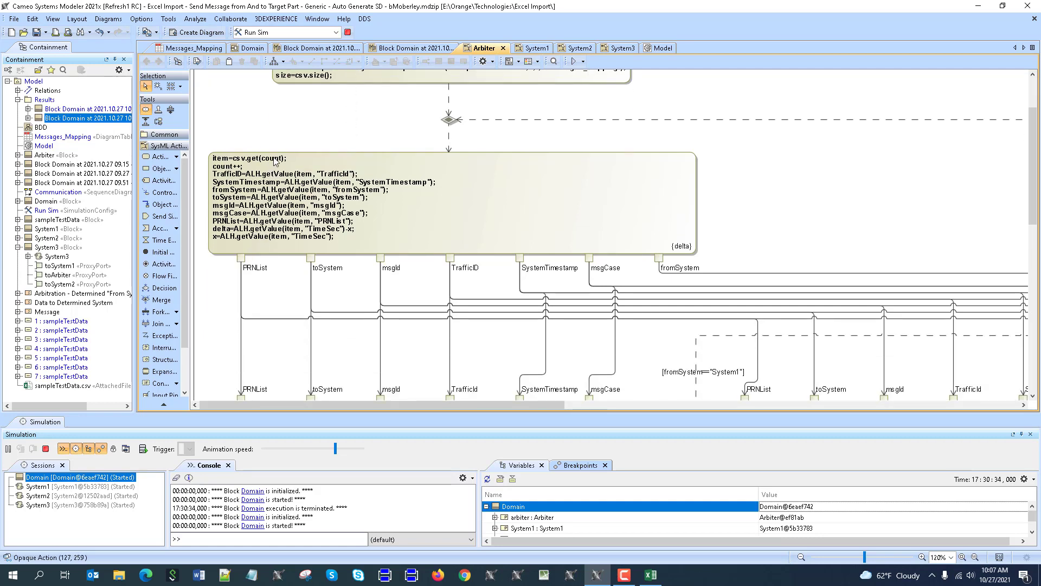
pyautogui.scroll(1, 242, 242)
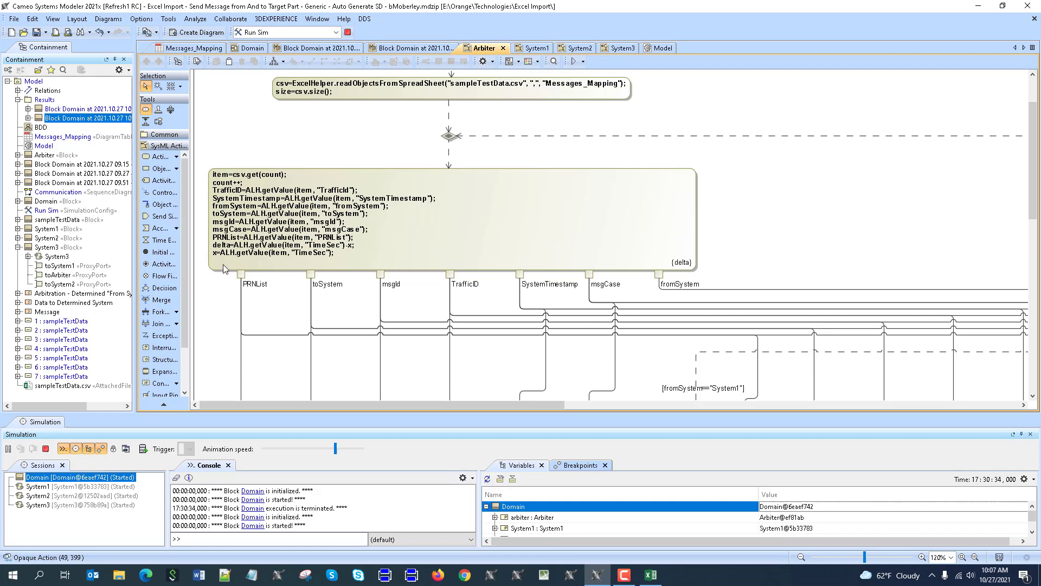
pyautogui.scroll(-1, 223, 264)
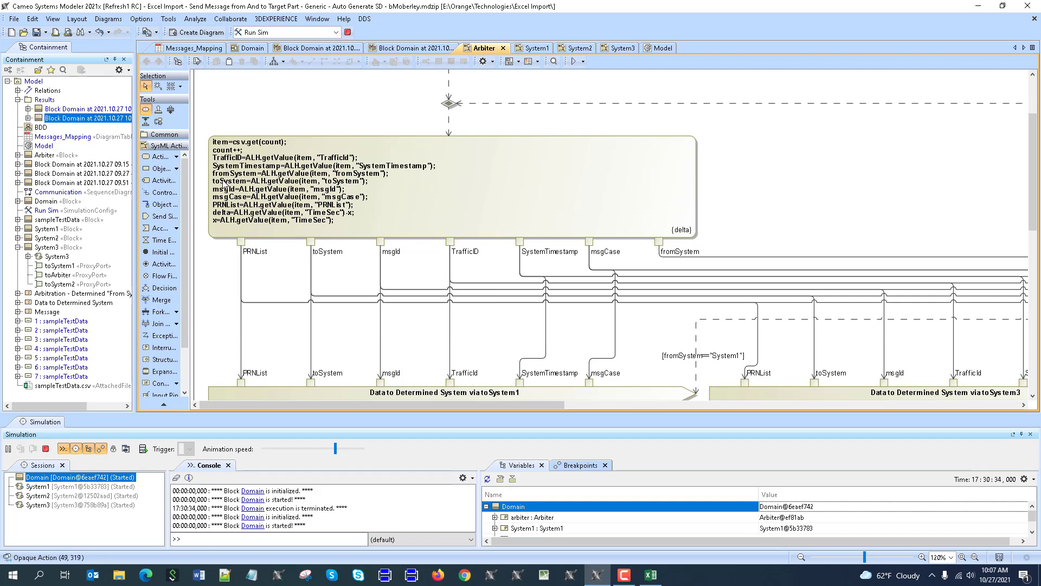
pyautogui.scroll(-1, 244, 228)
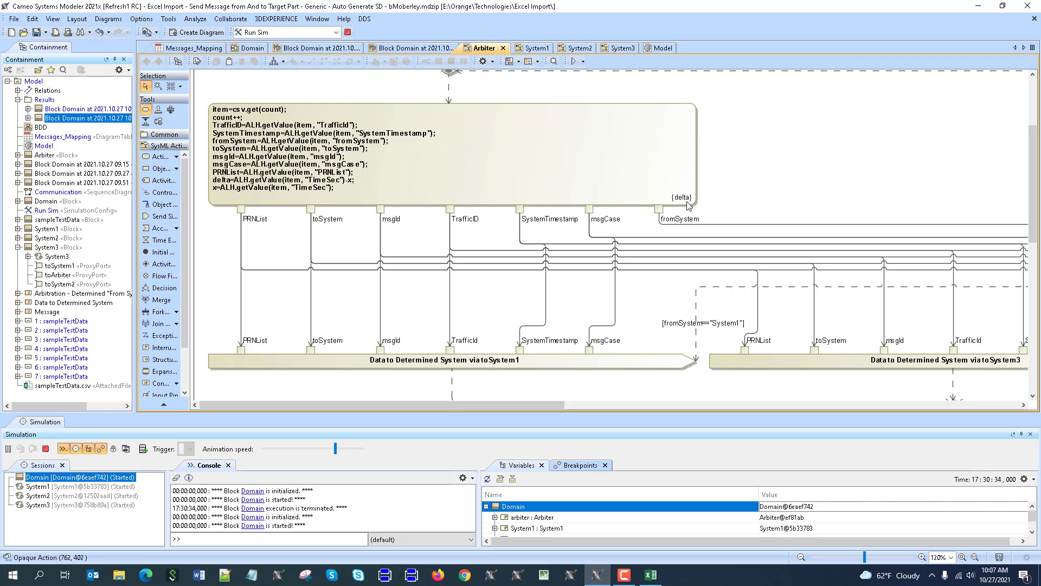
pyautogui.scroll(2, 687, 201)
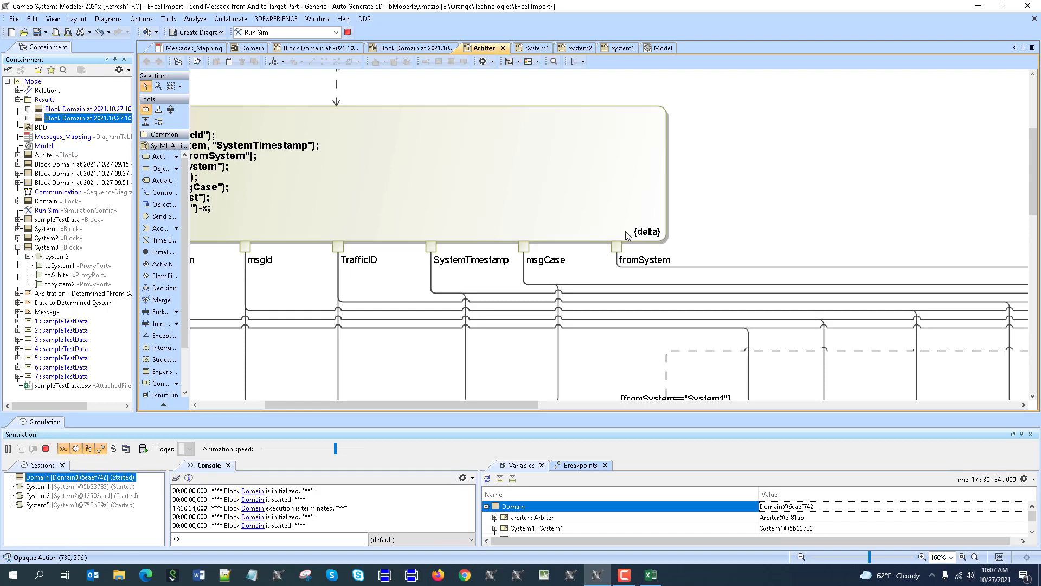
pyautogui.click(174, 49)
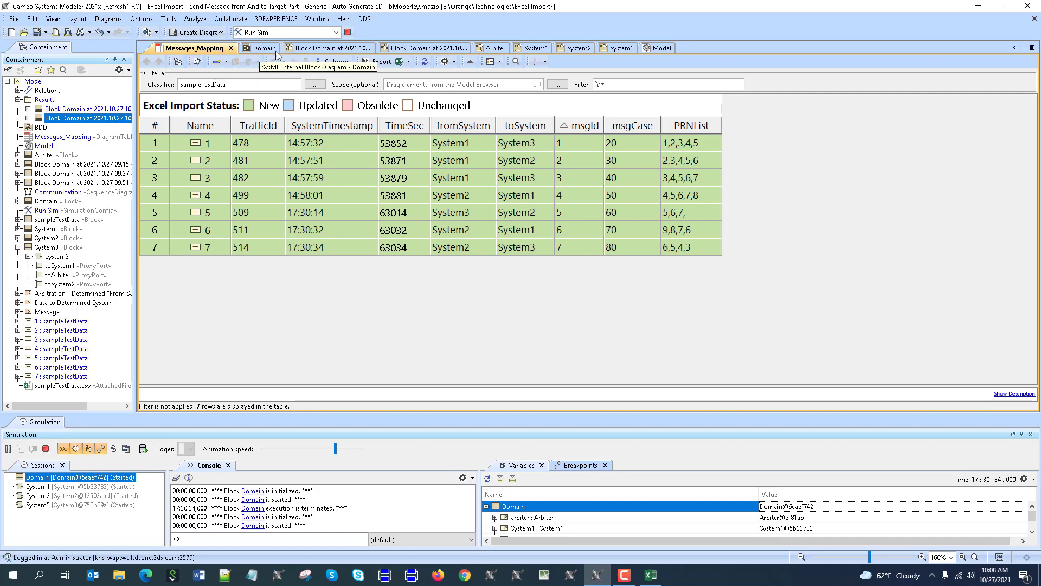
pyautogui.click(485, 48)
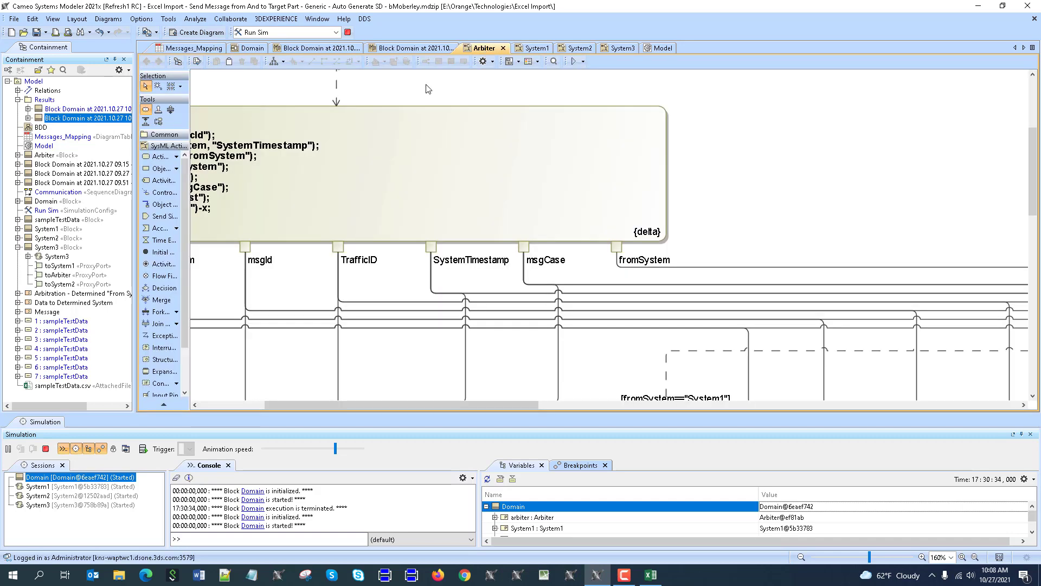
pyautogui.moveTo(532, 401); pyautogui.dragTo(440, 404)
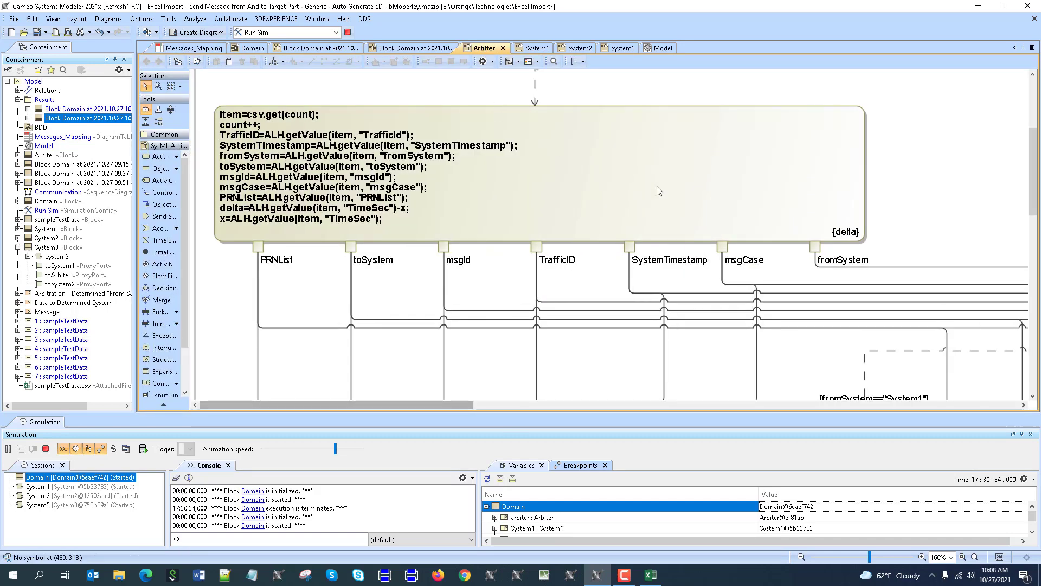
pyautogui.scroll(-1, 543, 233)
pyautogui.scroll(1, 662, 231)
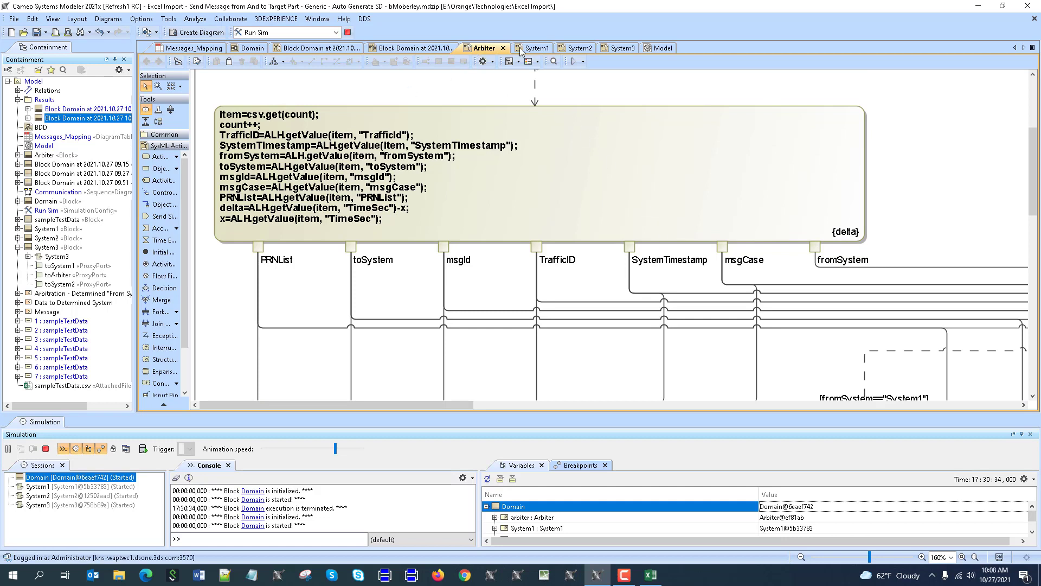
pyautogui.click(248, 48)
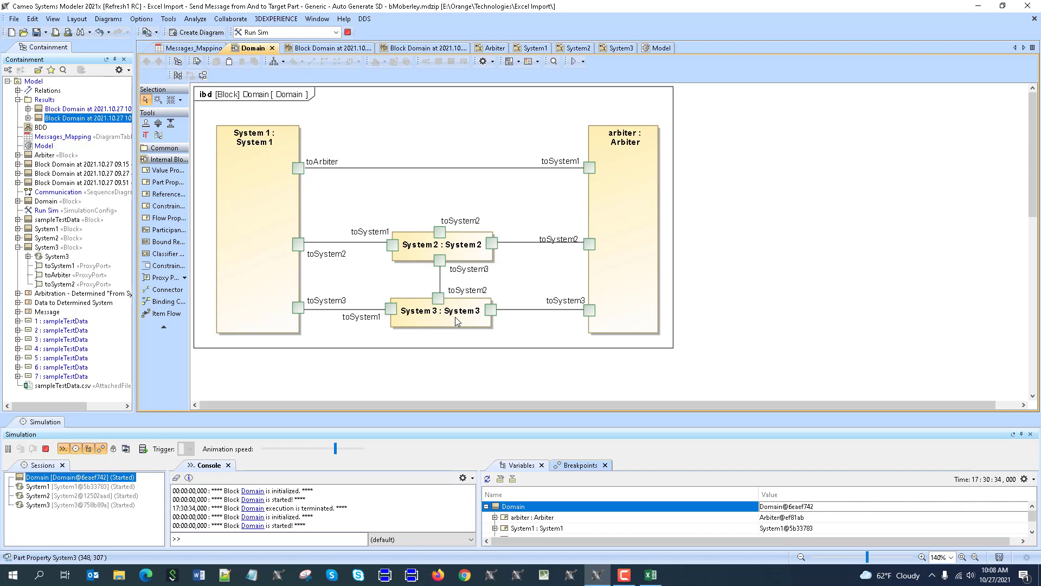
pyautogui.click(481, 49)
pyautogui.scroll(-5, 576, 233)
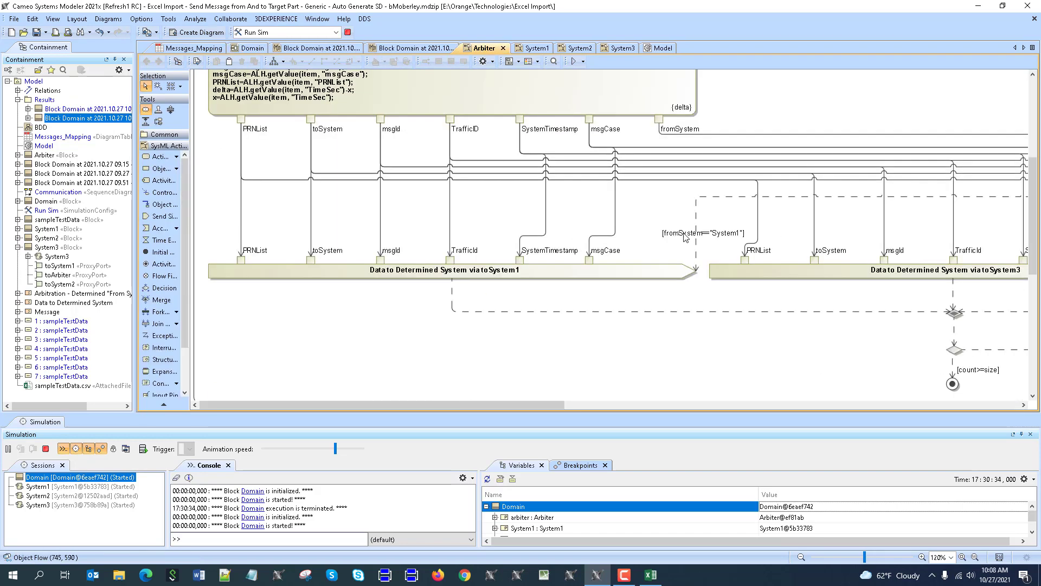
pyautogui.scroll(3, 685, 237)
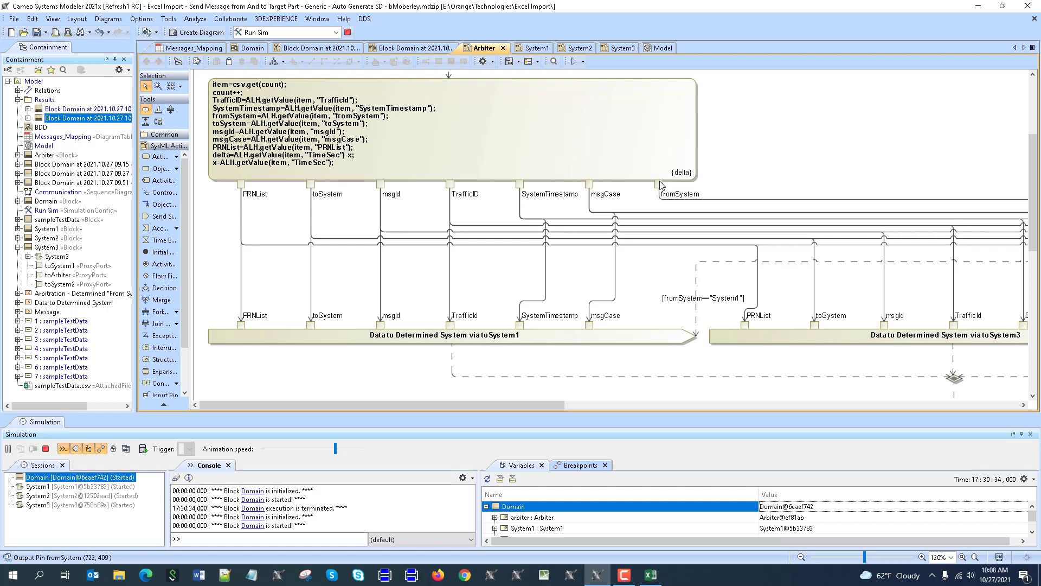
pyautogui.moveTo(539, 405); pyautogui.dragTo(692, 405)
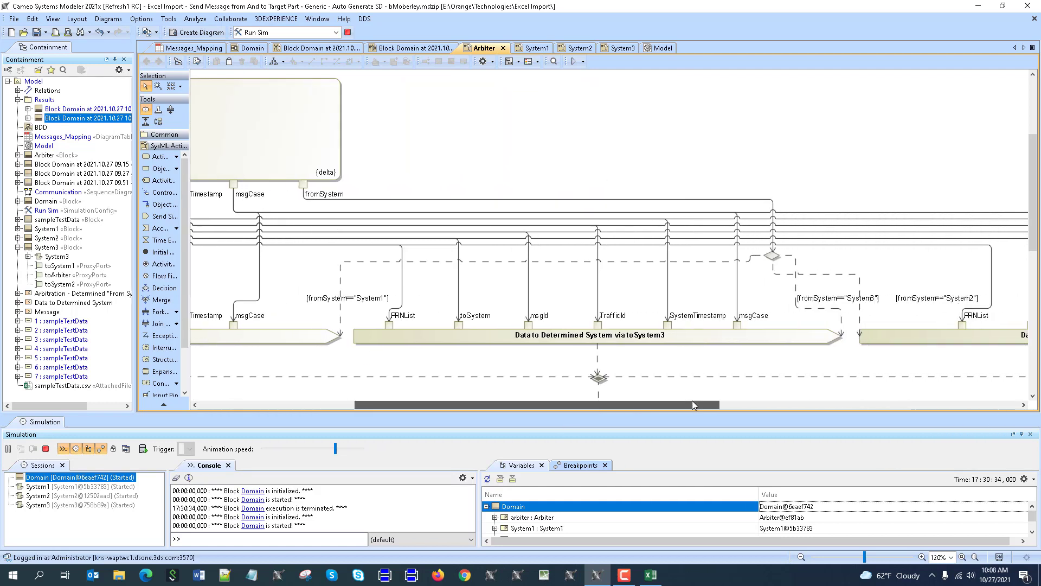
pyautogui.moveTo(772, 260); pyautogui.dragTo(743, 256)
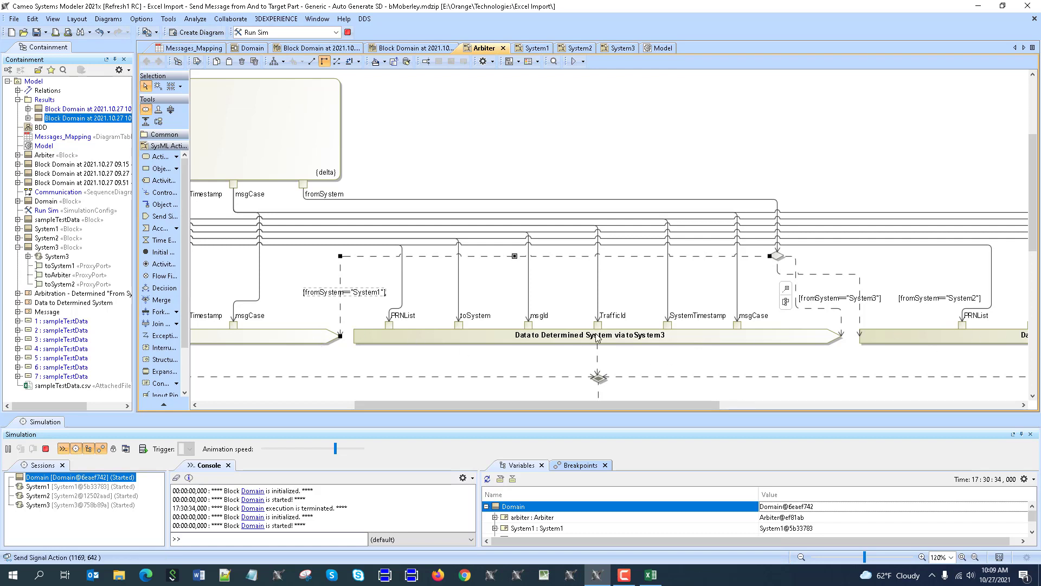
# Step: Check the System1 part's specification on the Domain diagram, then view the System1 activity diagram
pyautogui.click(234, 51)
pyautogui.doubleClick(273, 214)
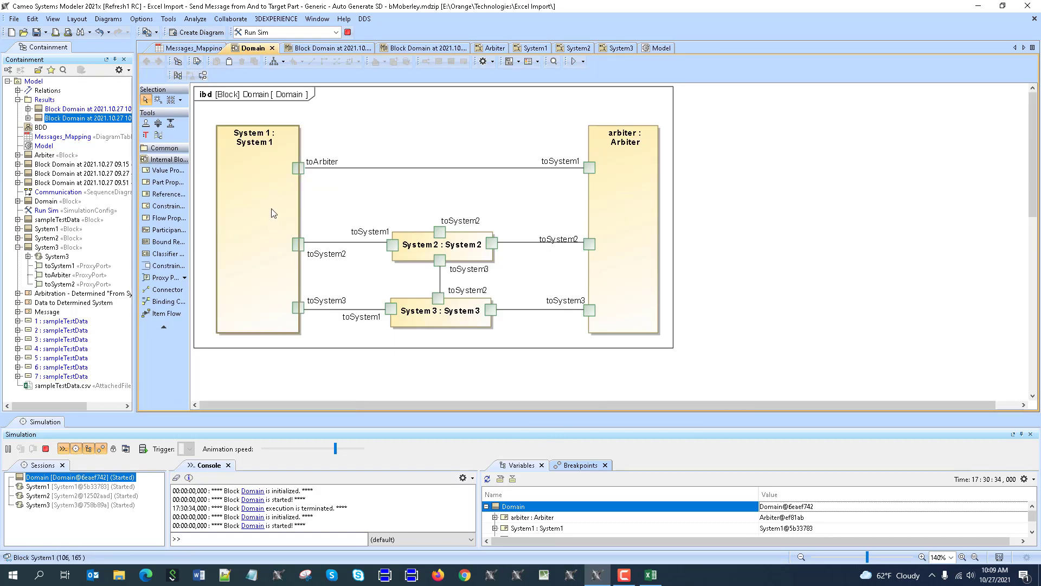
pyautogui.click(874, 410)
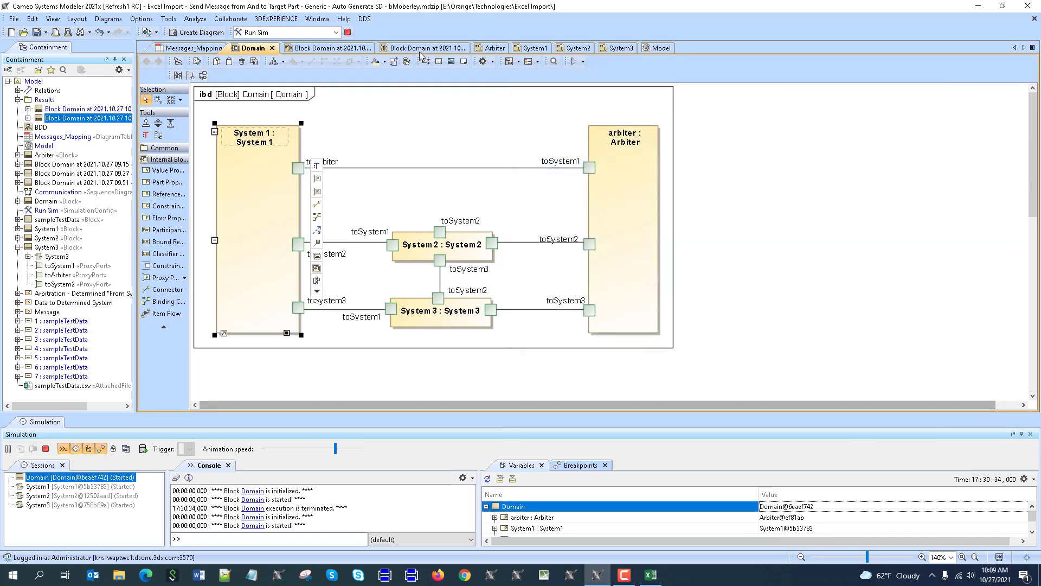
pyautogui.click(532, 47)
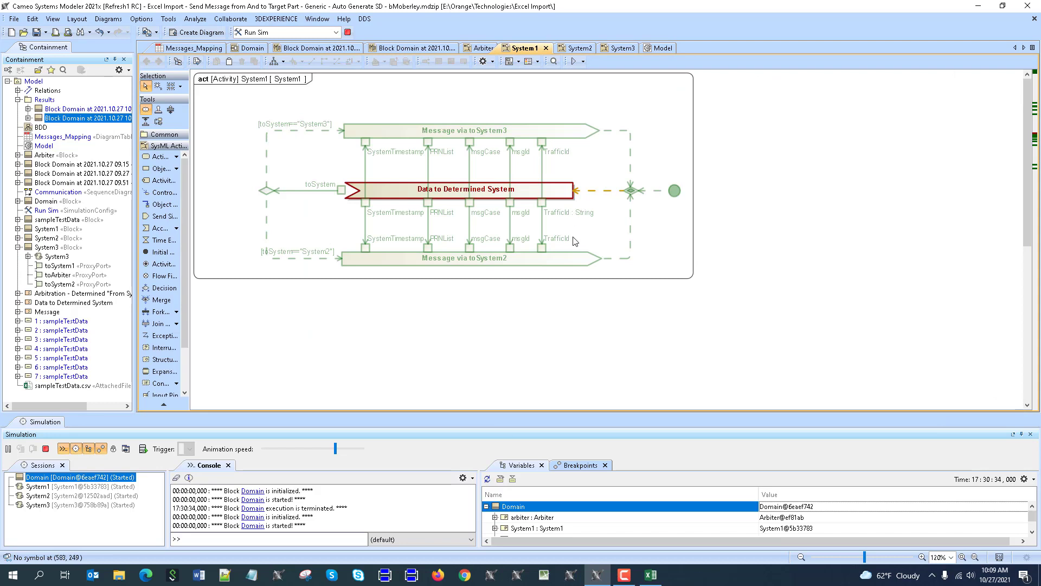
pyautogui.scroll(1, 575, 240)
pyautogui.scroll(1, 350, 168)
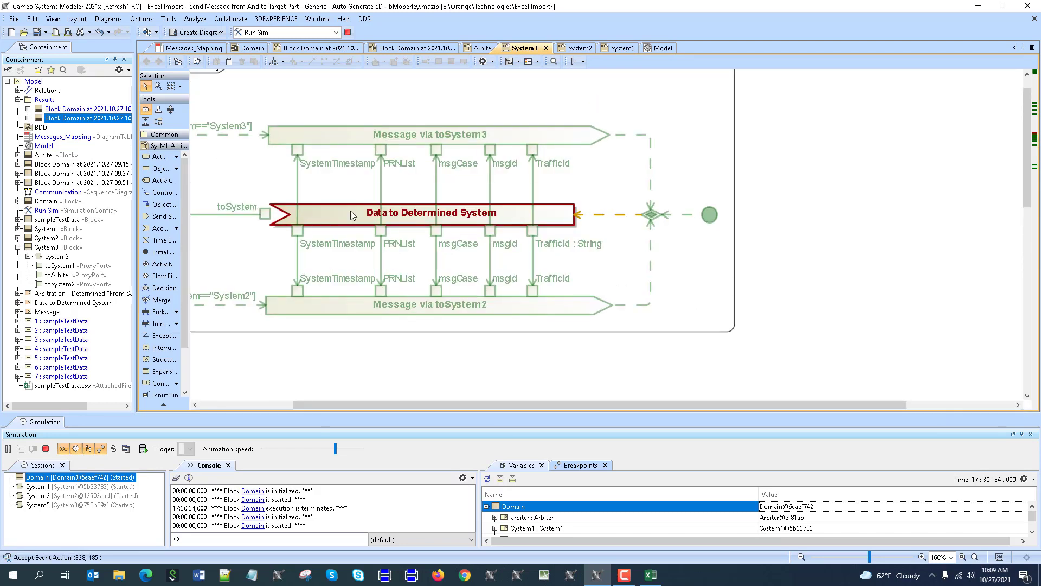
pyautogui.moveTo(445, 405); pyautogui.dragTo(352, 406)
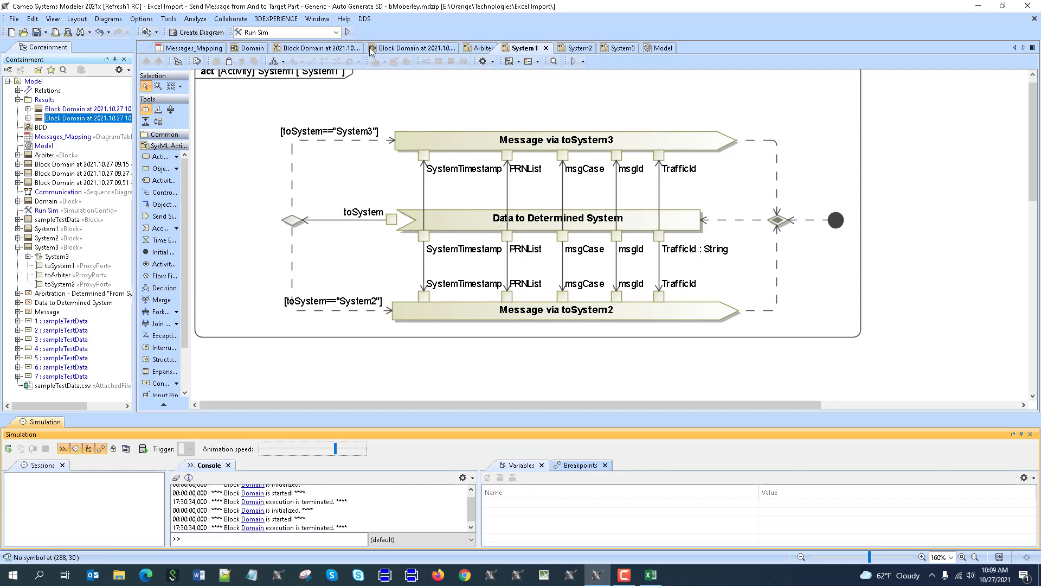
# Step: Compare the System2, System3 and System1 activity diagrams, then bring up the Arbiter's csv-reading opaque action
pyautogui.click(575, 48)
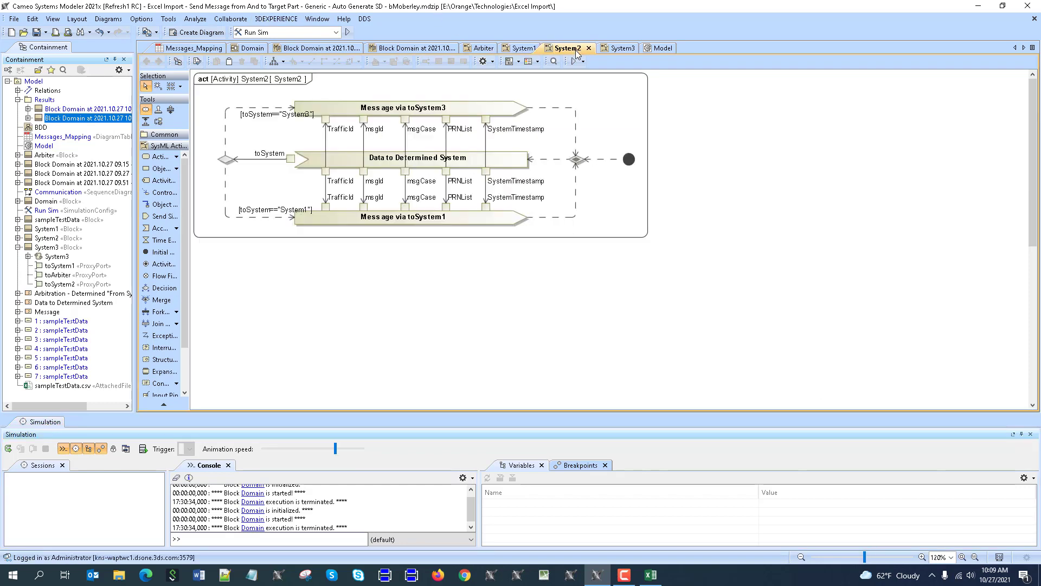
pyautogui.click(615, 50)
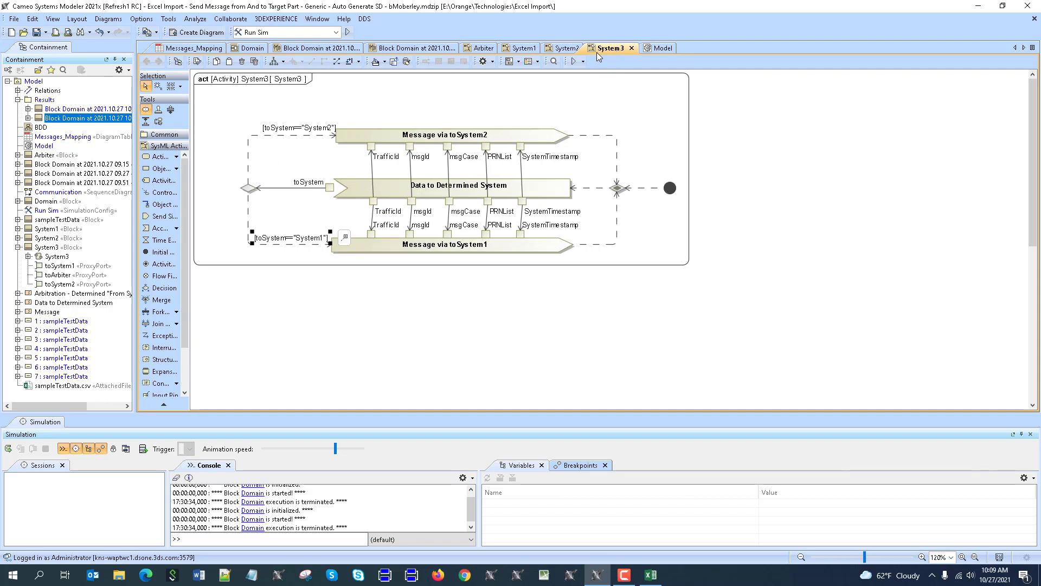
pyautogui.click(567, 50)
pyautogui.click(522, 49)
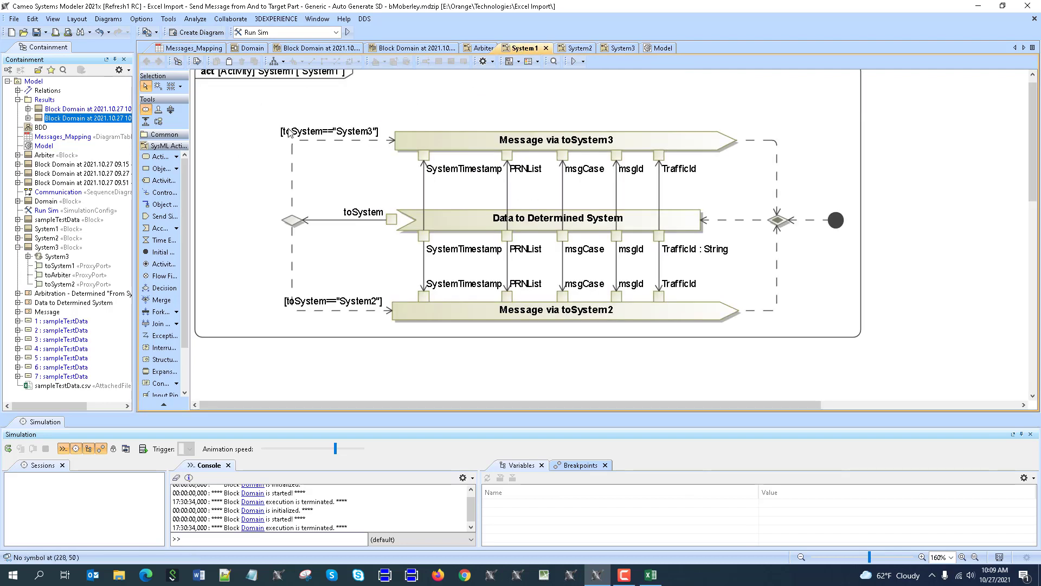
pyautogui.click(494, 50)
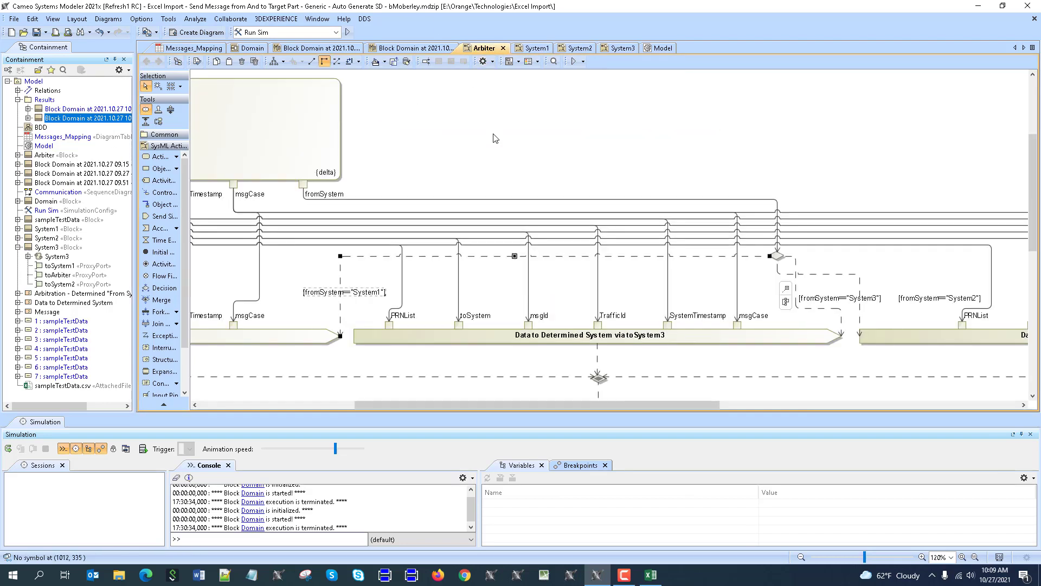
pyautogui.moveTo(476, 404); pyautogui.dragTo(321, 401)
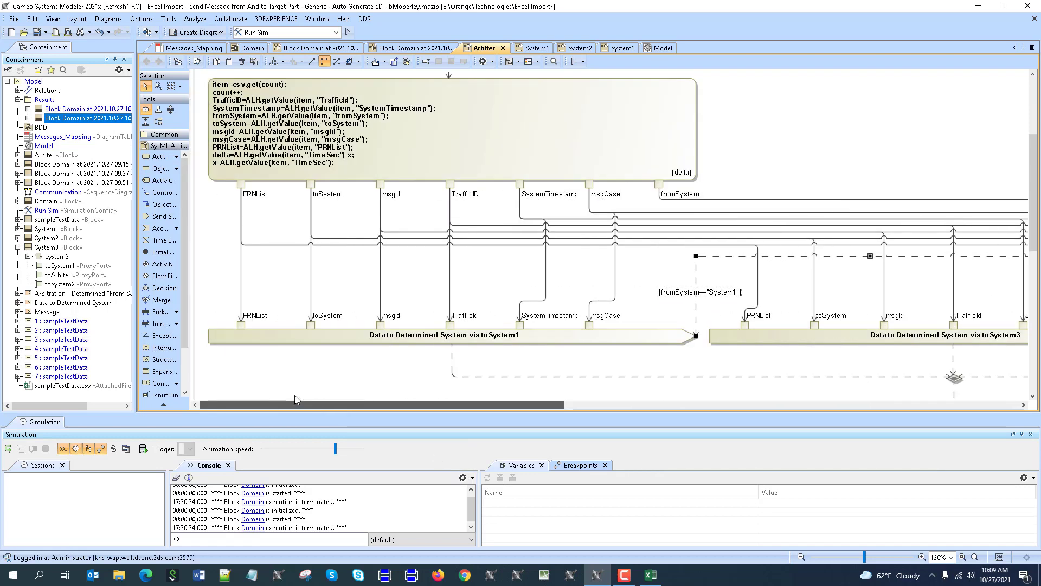
pyautogui.scroll(3, 336, 228)
# Step: Start the Run Sim simulation and return to the Arbiter activity diagram
pyautogui.click(348, 32)
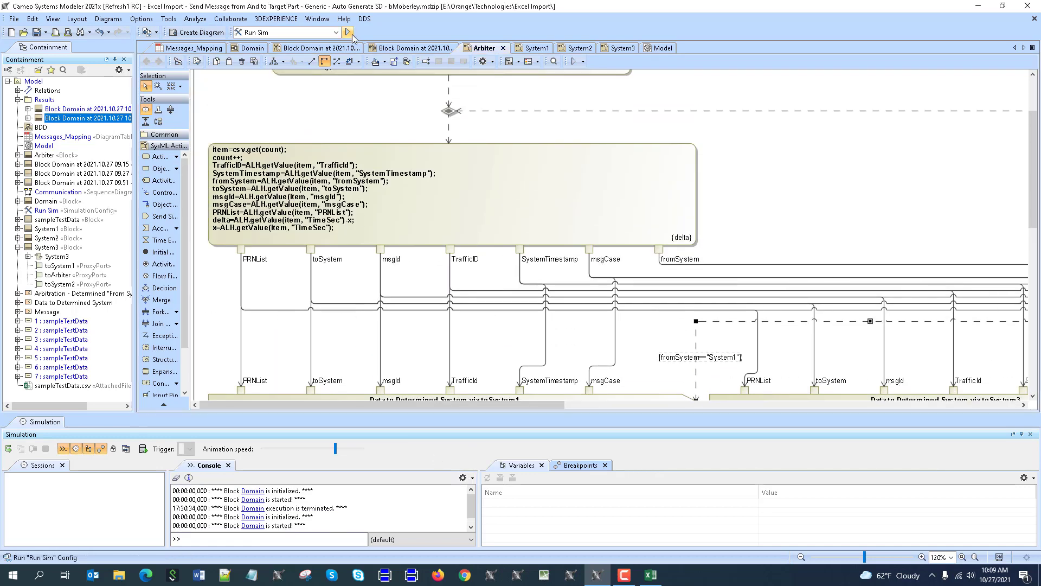
pyautogui.click(477, 51)
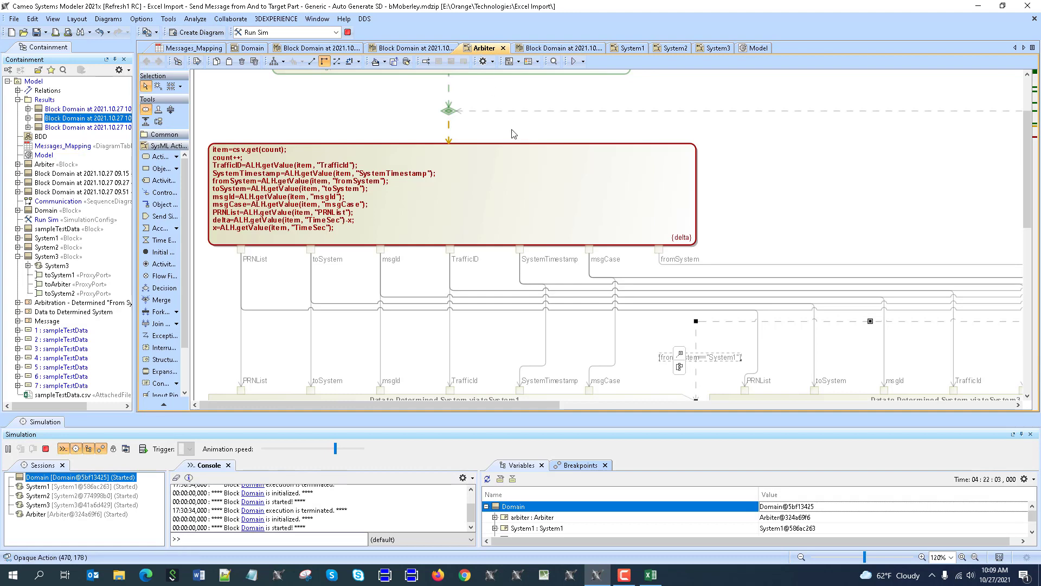
pyautogui.scroll(-4, 472, 151)
pyautogui.scroll(5, 467, 217)
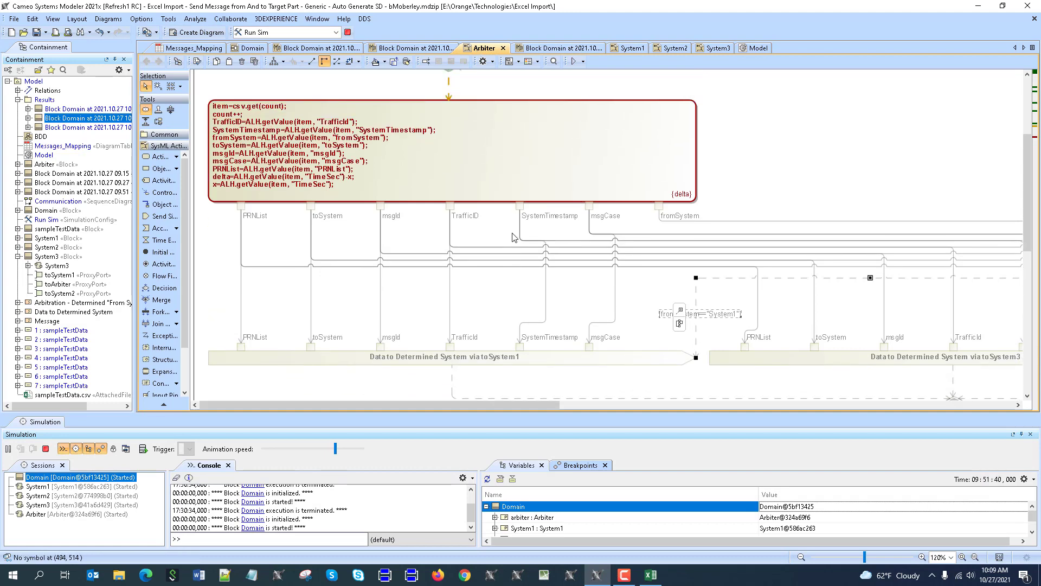
pyautogui.scroll(-4, 464, 222)
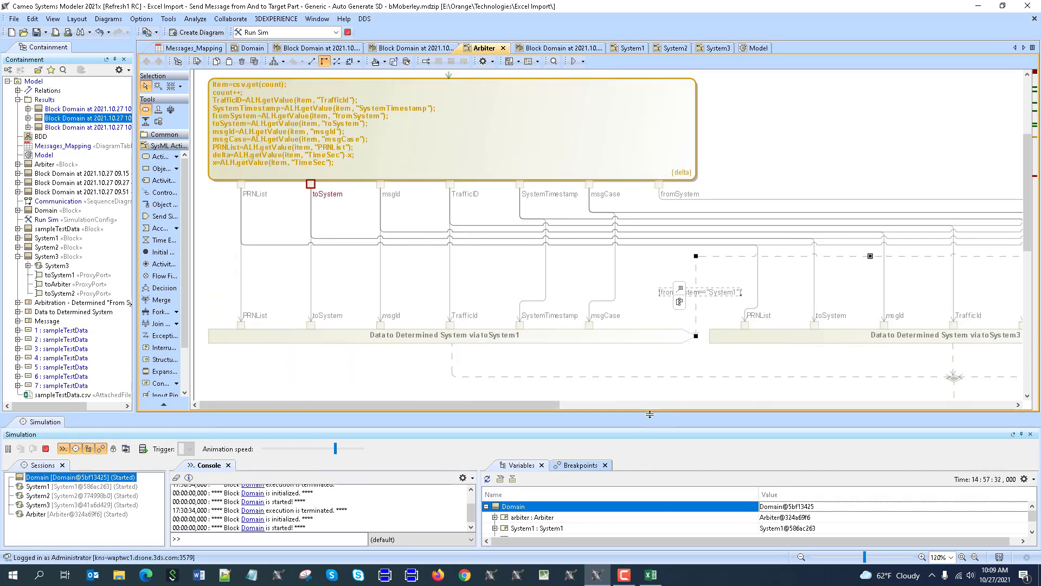
pyautogui.moveTo(653, 414); pyautogui.dragTo(654, 304)
pyautogui.scroll(-2, 653, 261)
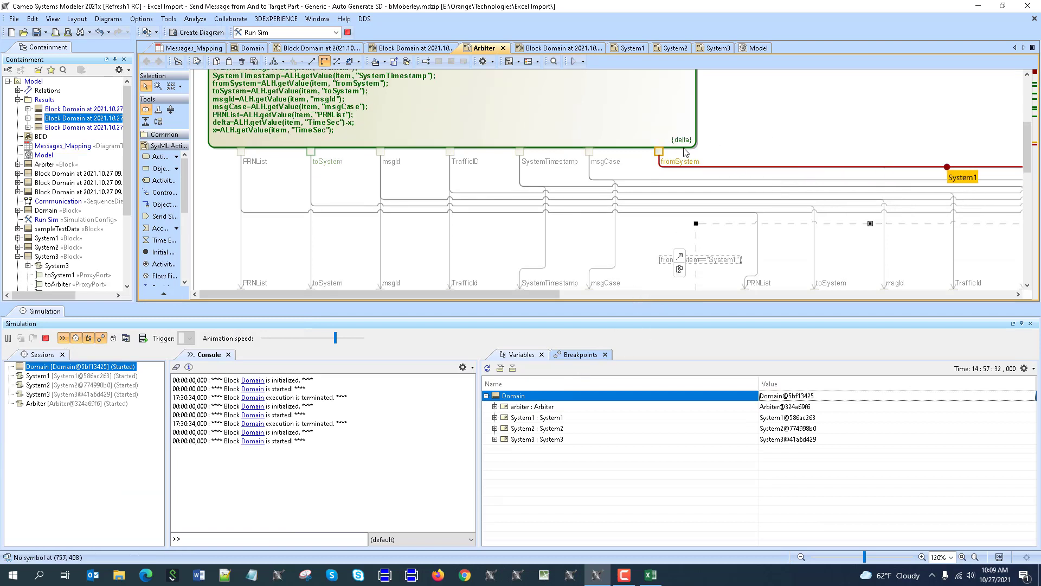
# Step: Expand the arbiter's runtime variables and watch them reach count 2, delta 19.0, x 53071
pyautogui.click(495, 406)
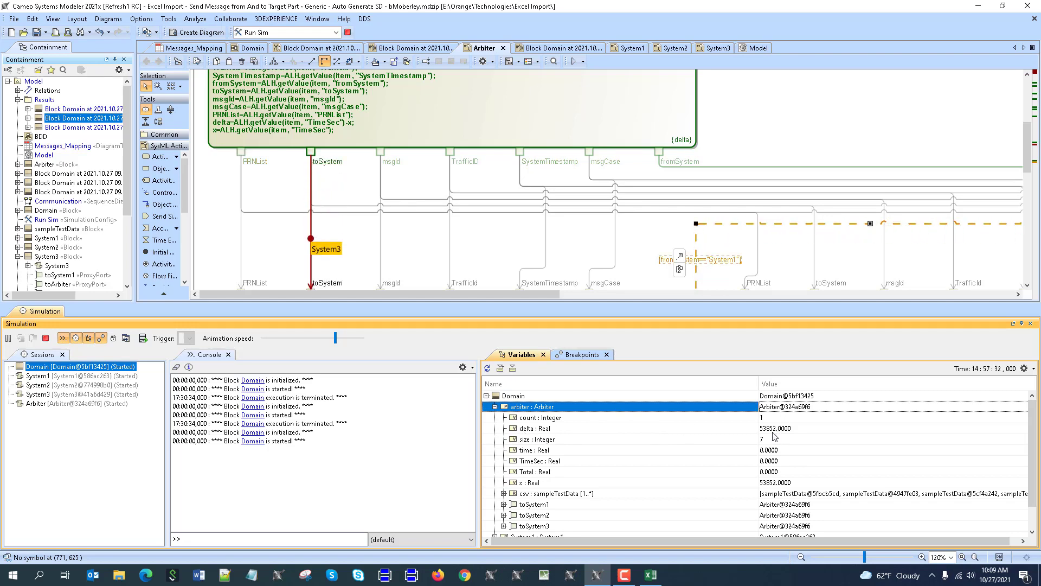
pyautogui.scroll(1, 336, 182)
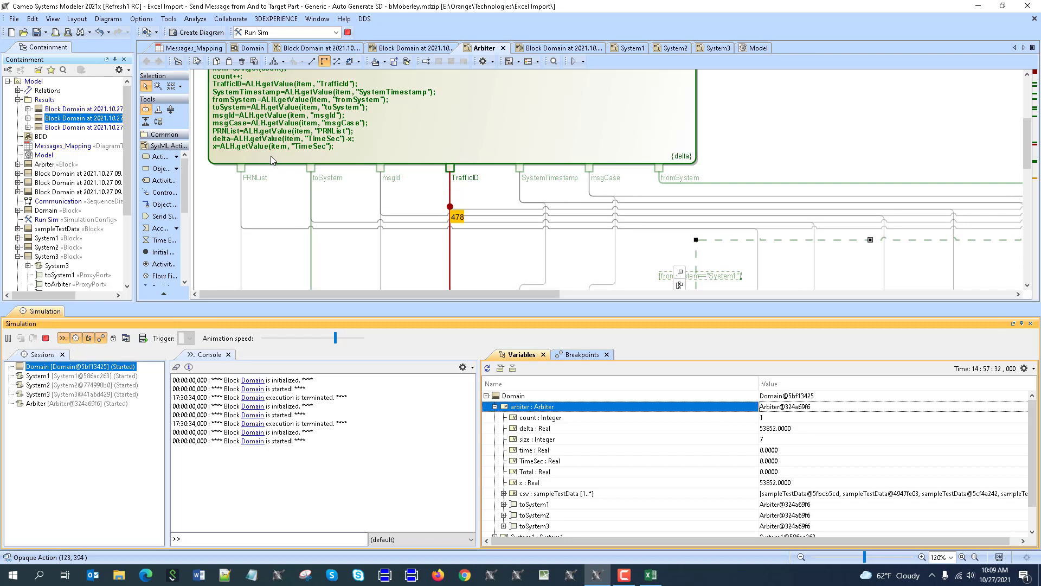
pyautogui.scroll(2, 271, 156)
pyautogui.moveTo(275, 165)
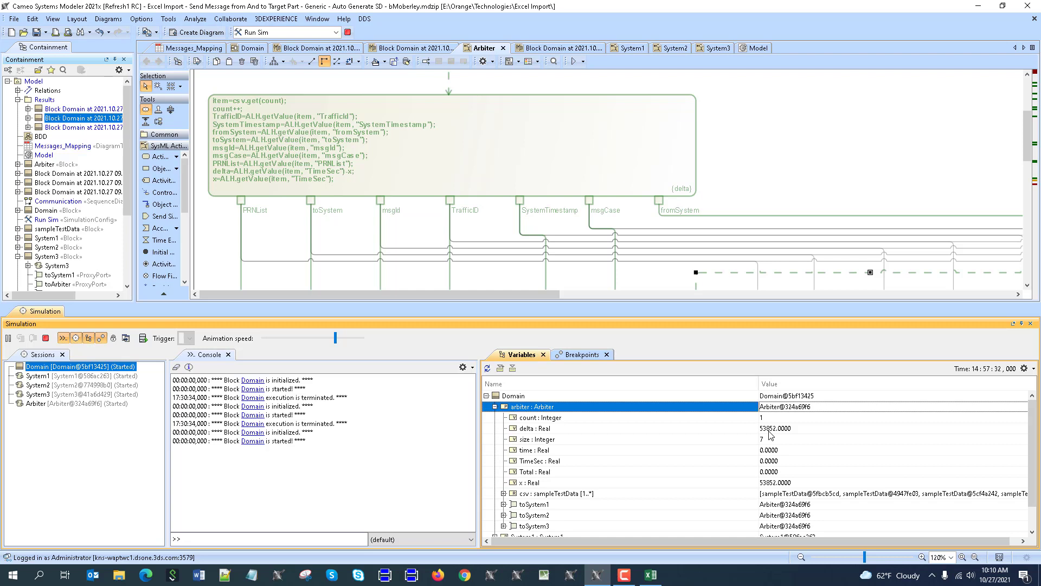
pyautogui.moveTo(564, 207)
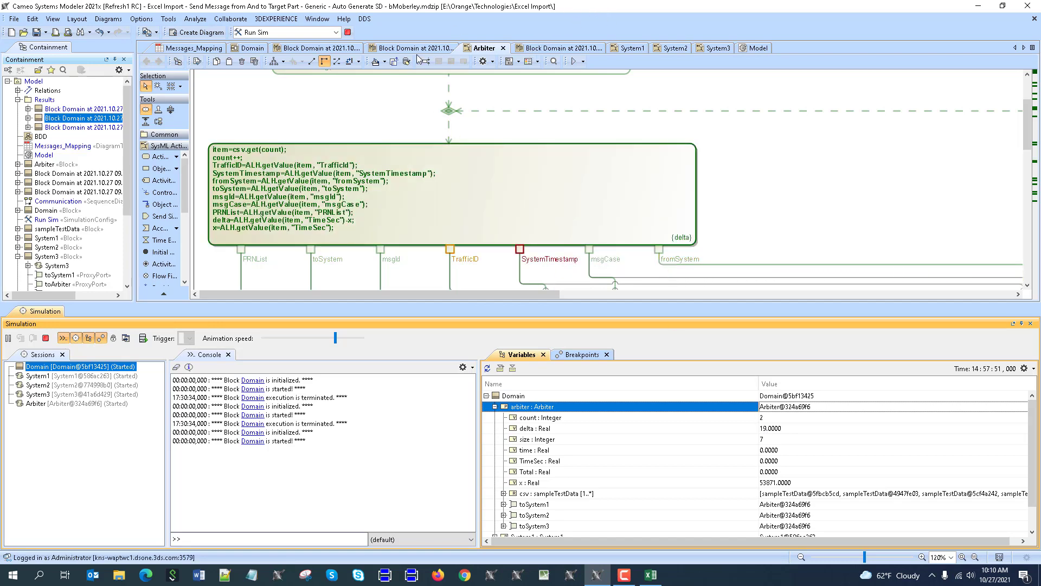
# Step: Step through the generated sequence diagrams to the newest one with seven messages
pyautogui.click(332, 49)
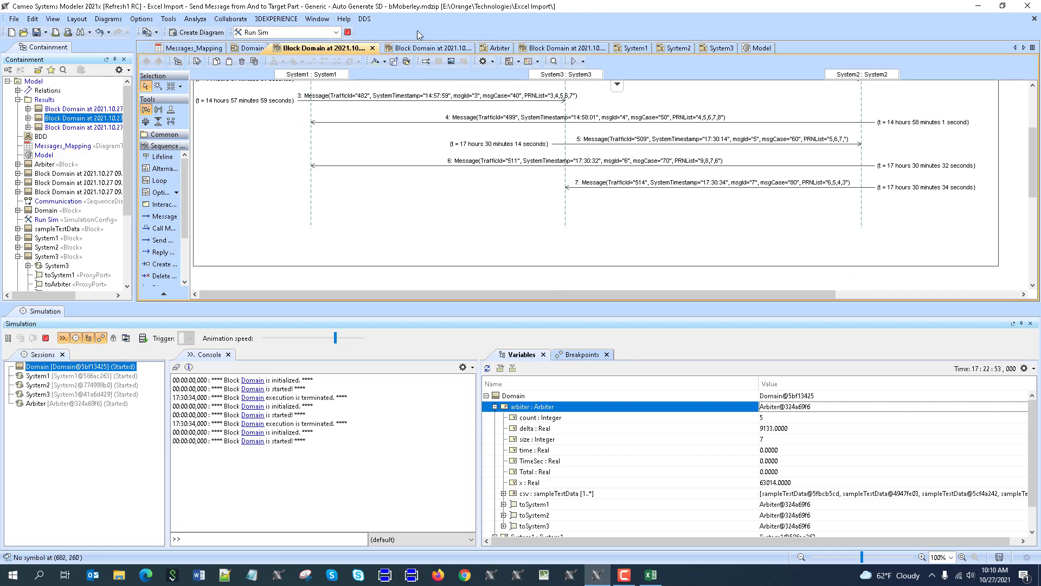
pyautogui.click(420, 47)
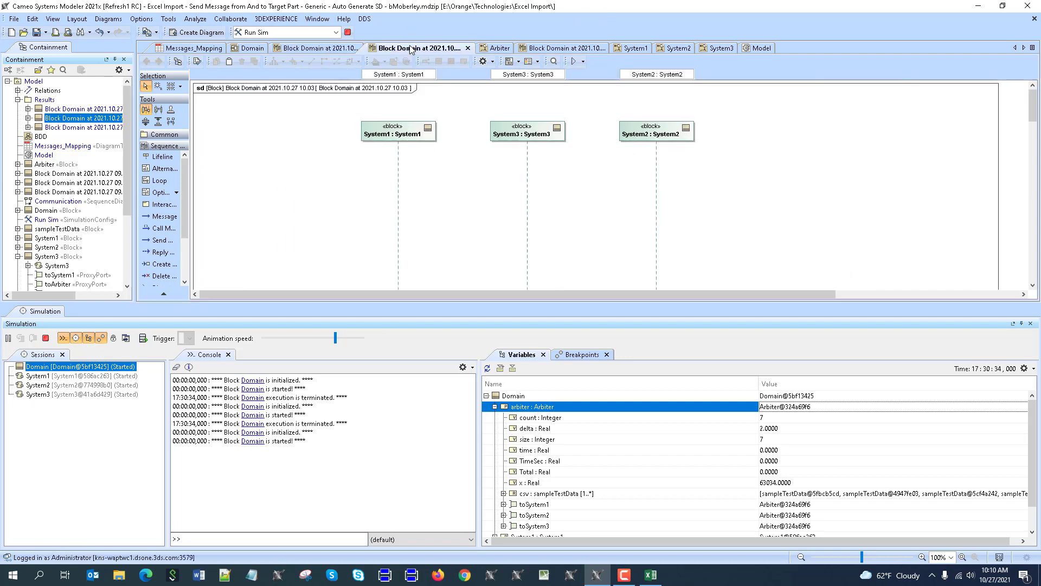
pyautogui.click(570, 49)
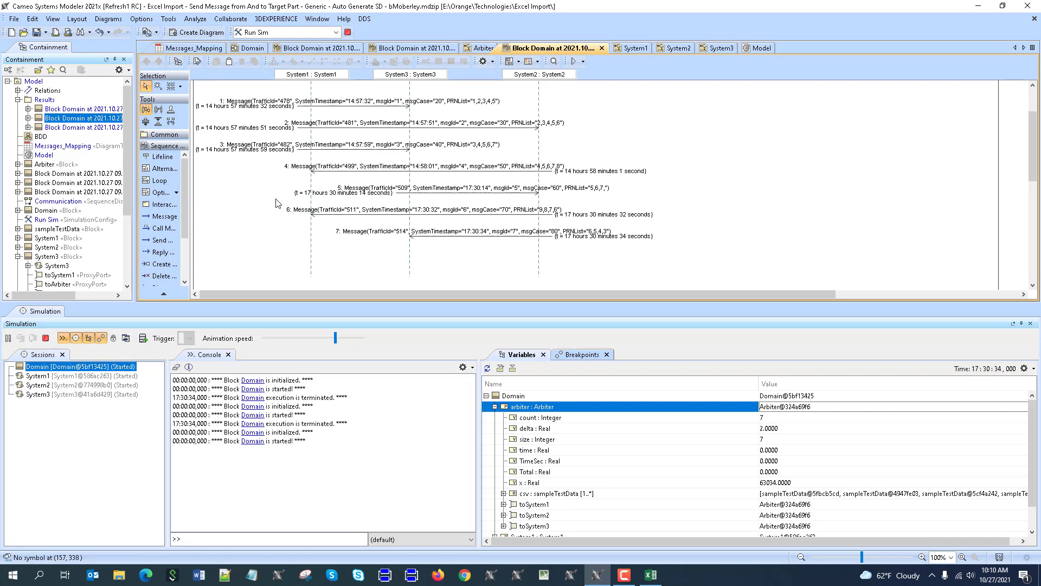
pyautogui.scroll(3, 456, 244)
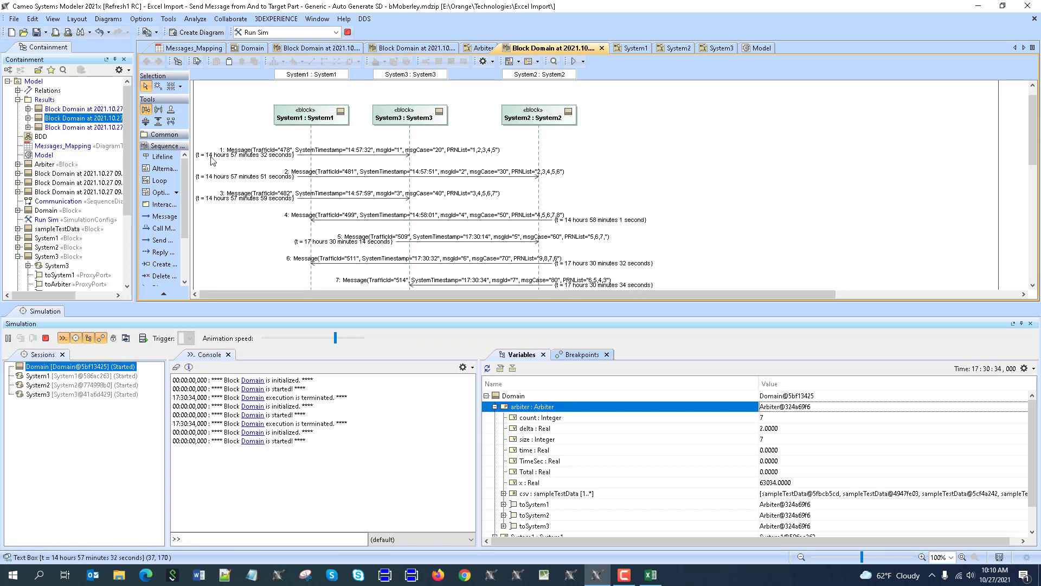
# Step: Select the time constraints on the first three messages to inspect their timing
pyautogui.click(232, 198)
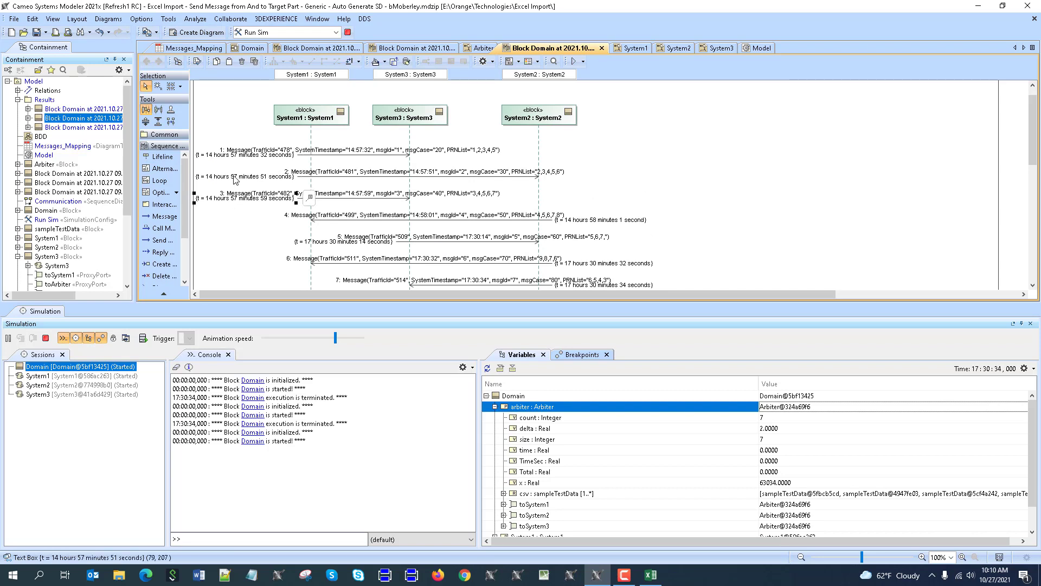
pyautogui.click(244, 155)
pyautogui.click(266, 179)
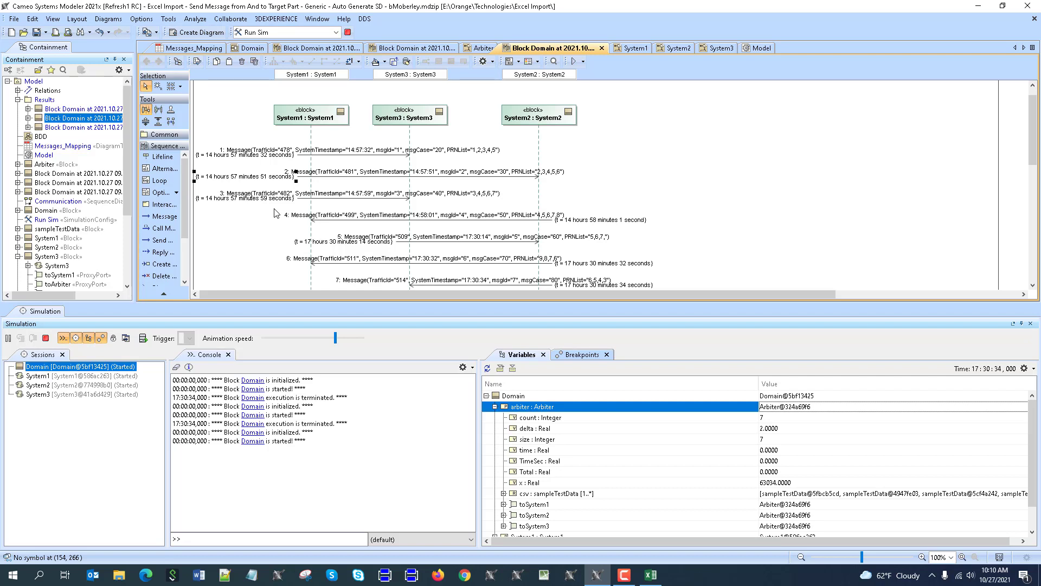
pyautogui.scroll(-2, 276, 212)
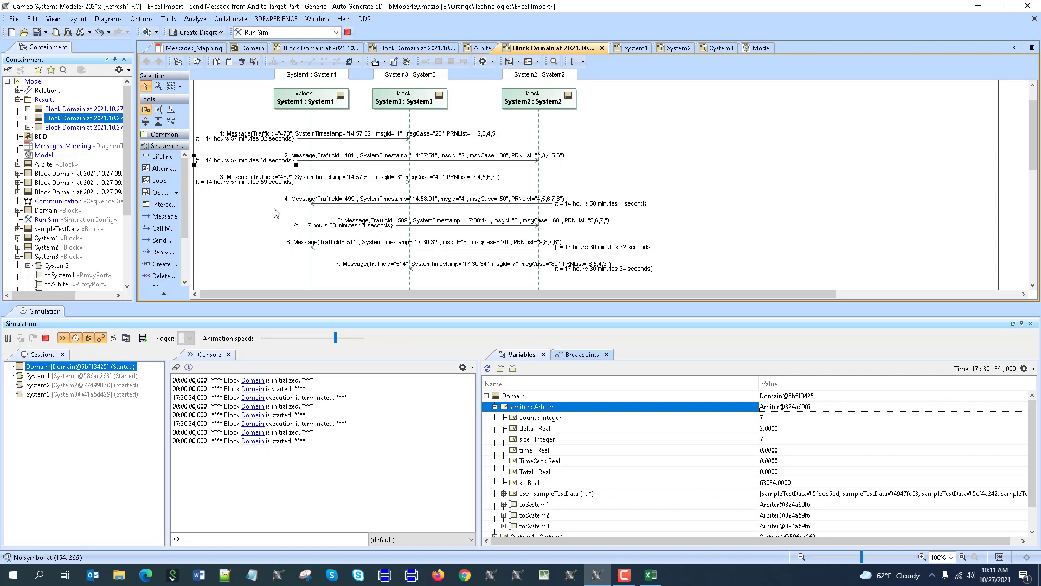
# Step: Return to the Domain internal block diagram at 140% zoom and clear the System 1 selection
pyautogui.click(261, 46)
pyautogui.scroll(2, 464, 179)
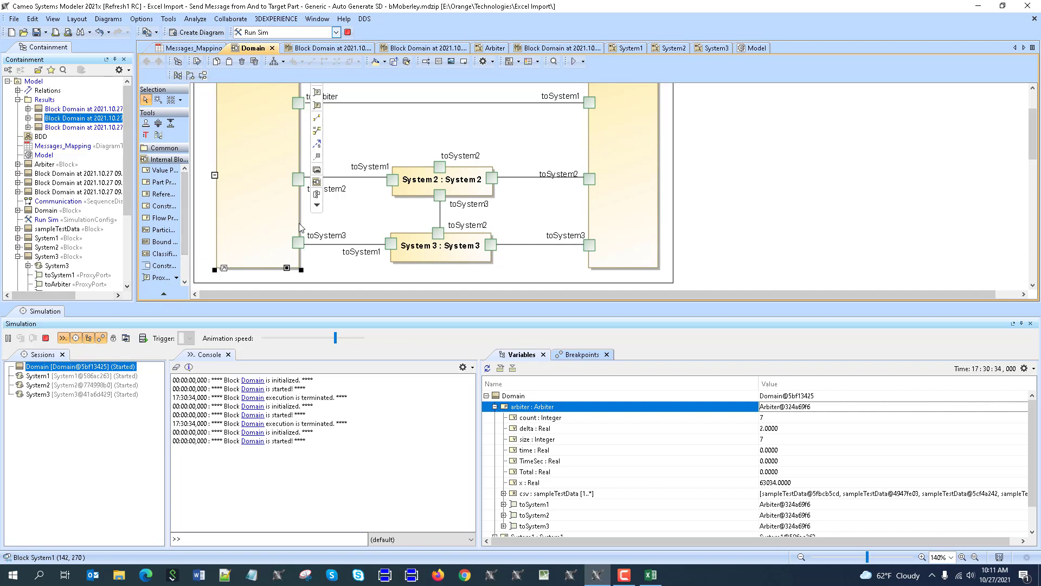
pyautogui.scroll(4, 300, 226)
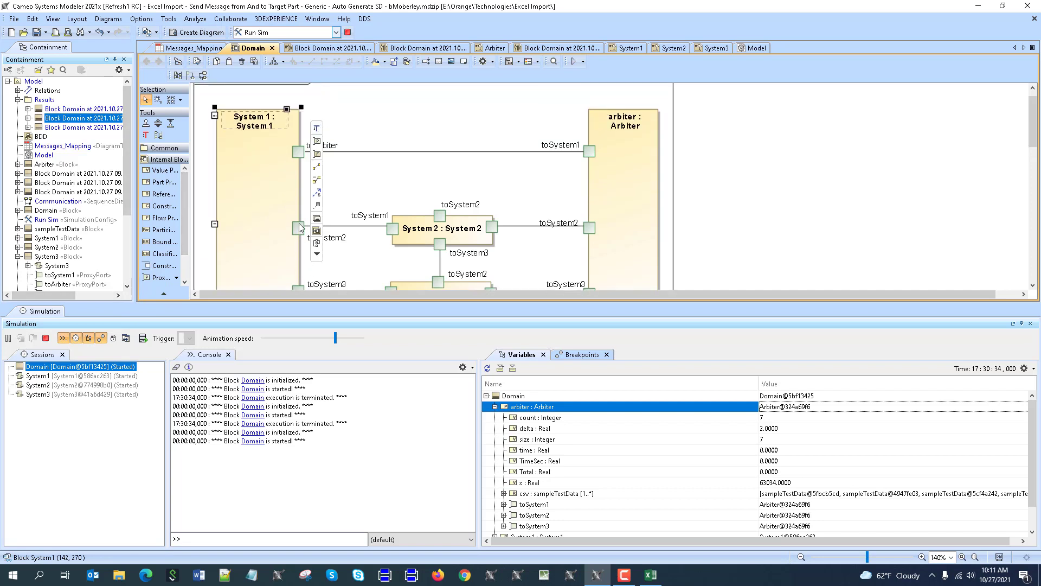
pyautogui.click(350, 126)
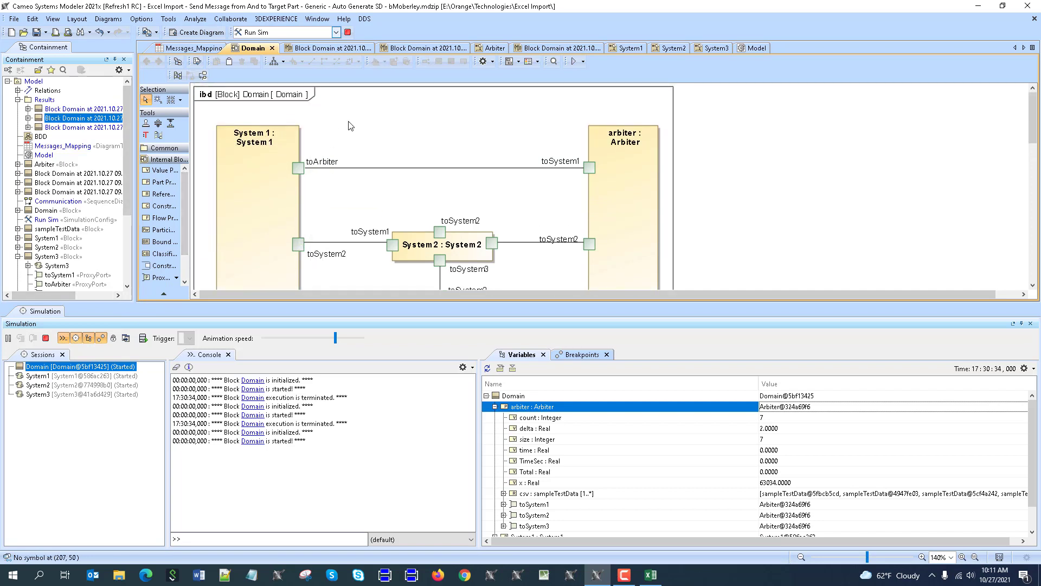